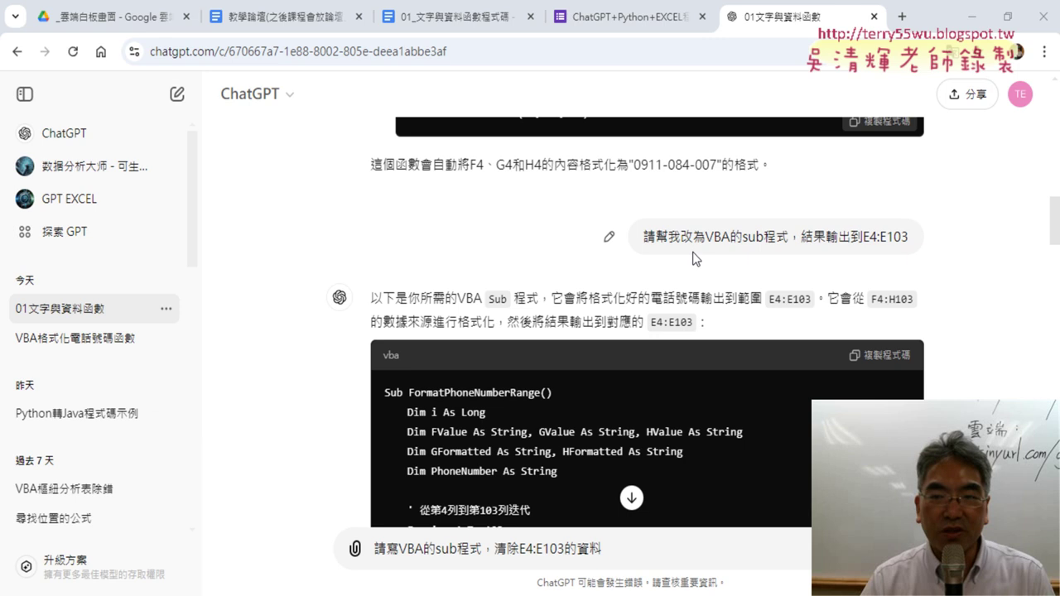
Highlight the request 請幫我改為VBA的sub程式 in the ChatGPT conversation.
left_click_drag(645, 238, 791, 240)
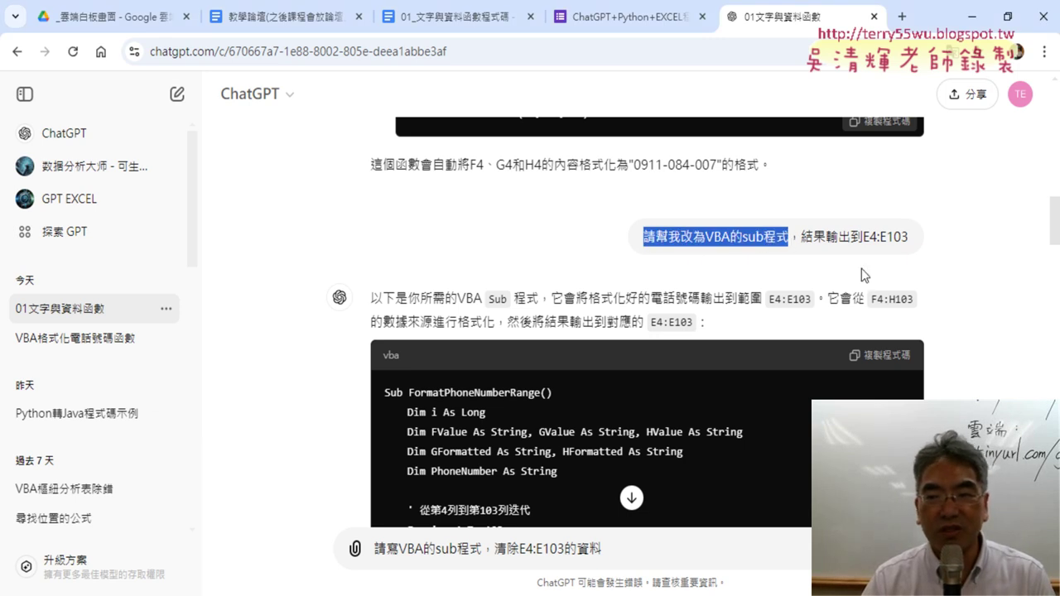
scroll(861, 268, "down", 4)
scroll(939, 277, "up", 4)
scroll(938, 277, "up", 2)
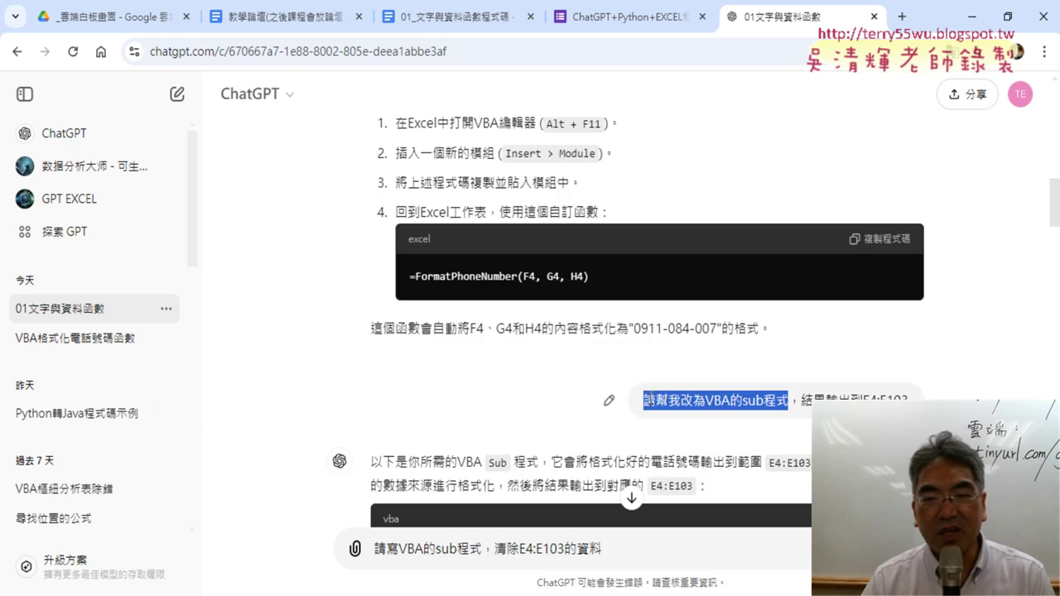
left_click_drag(646, 400, 788, 401)
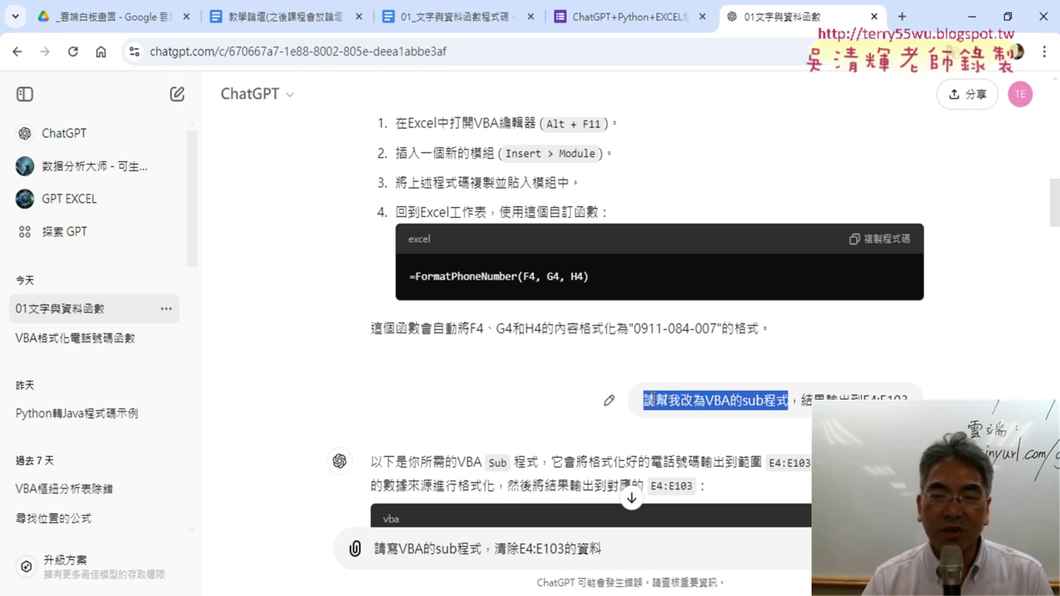
left_click(648, 400)
left_click_drag(644, 400, 655, 400)
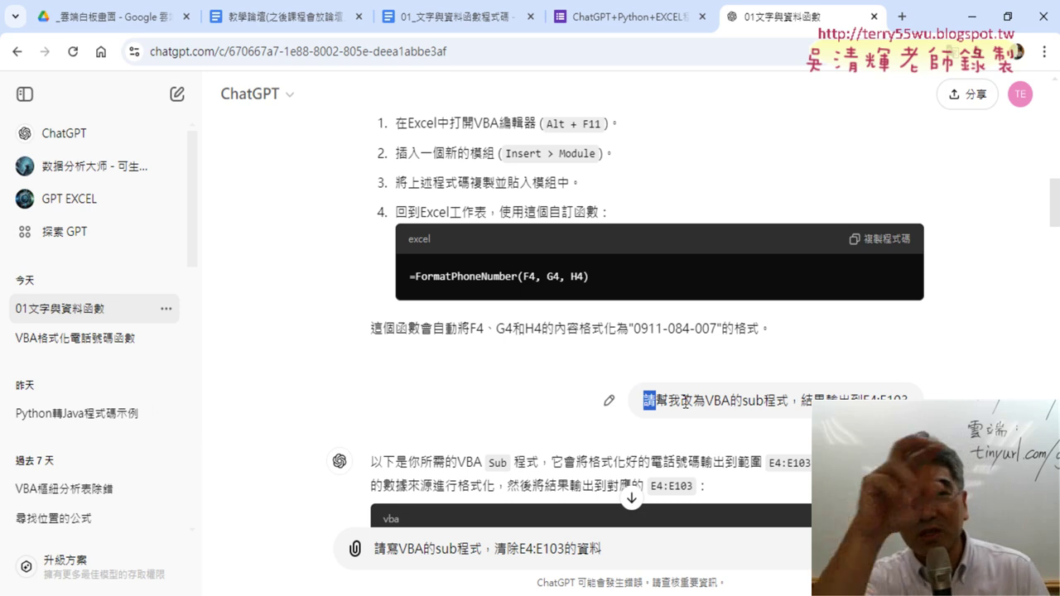
Review the ClearAndFormatPhoneNumberRange answer's note on phone output, then minimize Chrome to reveal Excel.
scroll(876, 377, "down", 5)
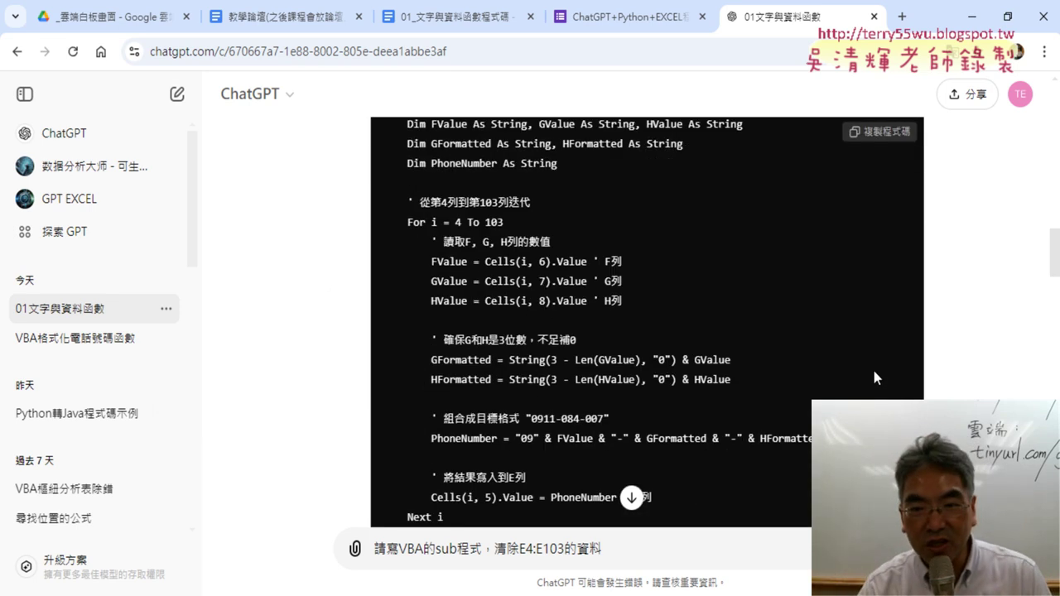
scroll(873, 377, "down", 7)
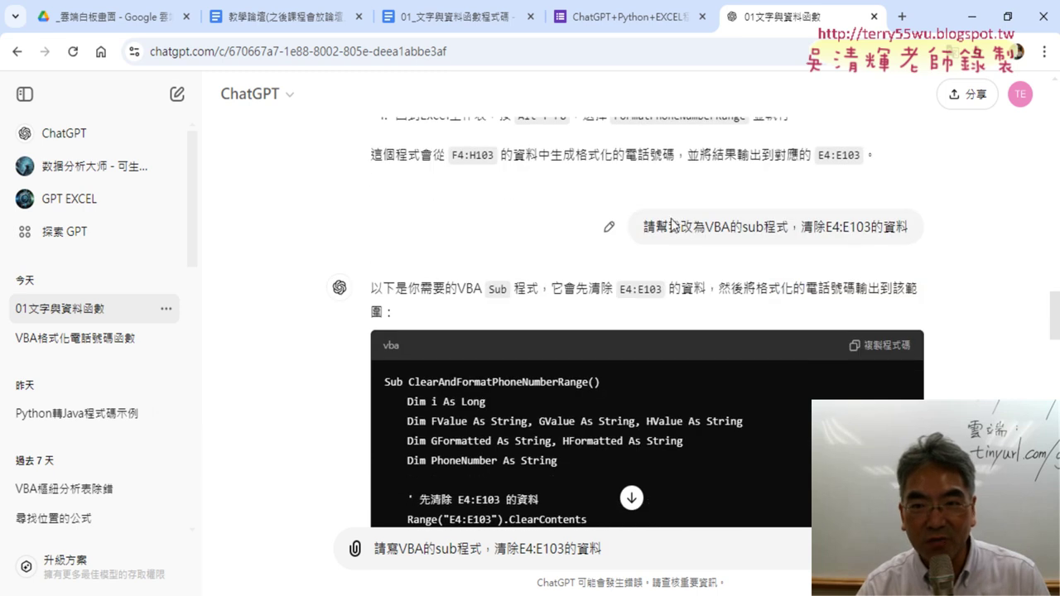
left_click_drag(644, 227, 789, 226)
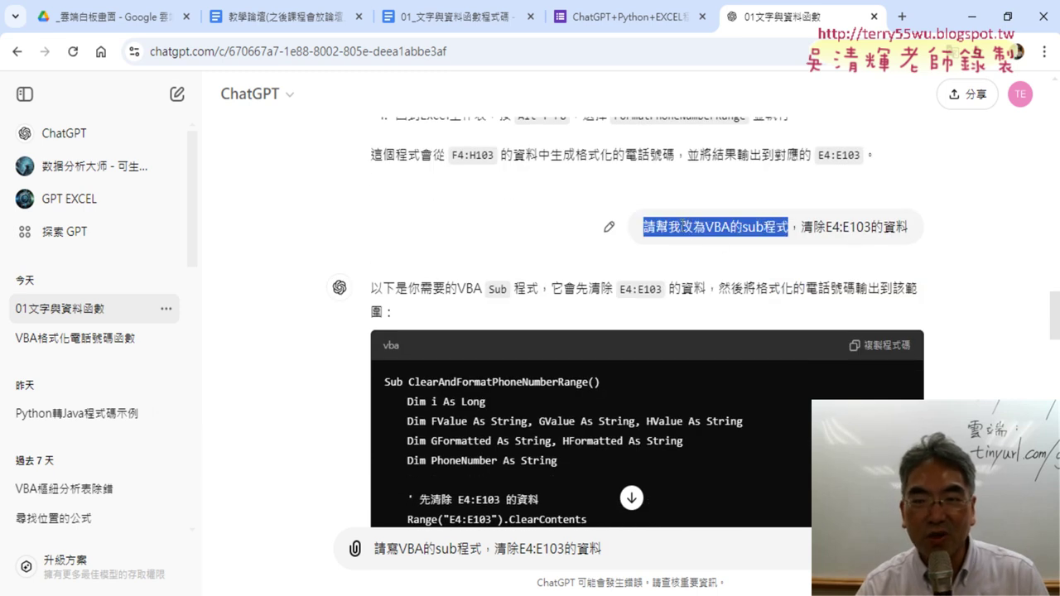
mouse_move(717, 289)
left_mouse_down()
mouse_move(800, 304)
mouse_move(385, 310)
left_mouse_up()
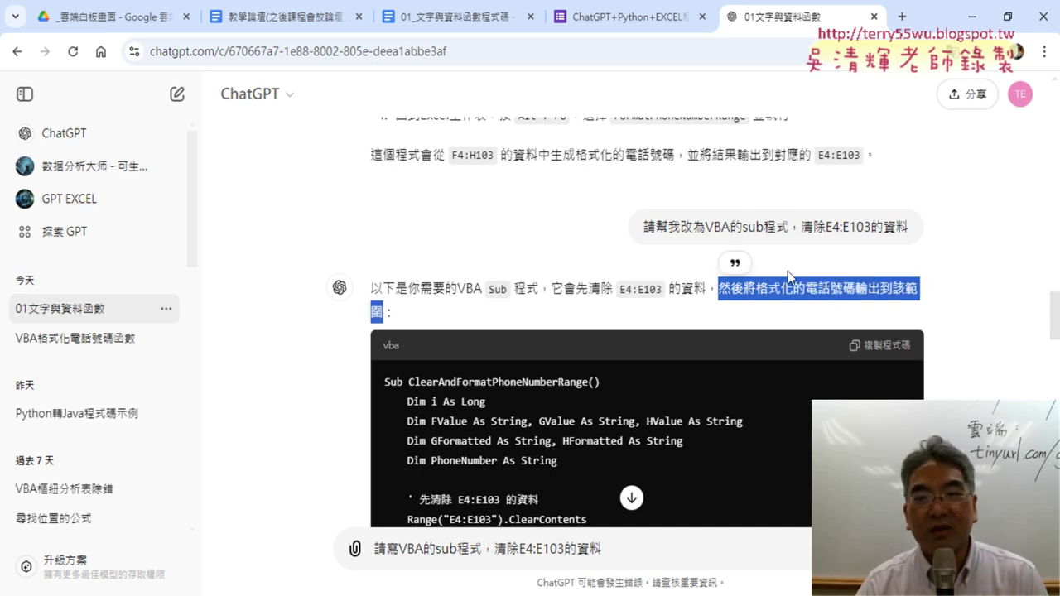
left_click(686, 227)
left_click_drag(685, 227, 736, 230)
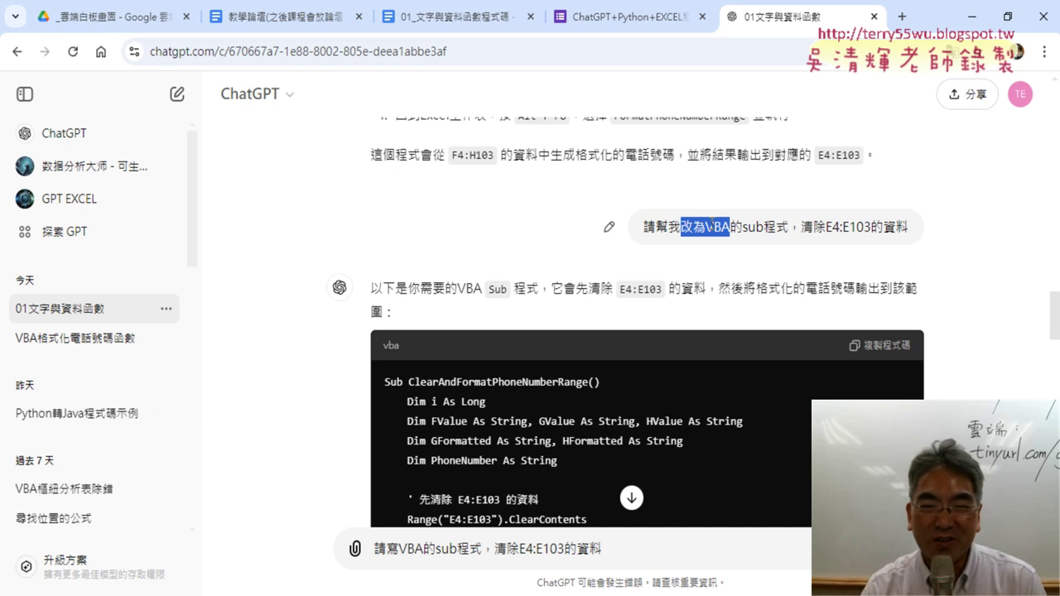
scroll(985, 275, "down", 3)
scroll(985, 275, "up", 1)
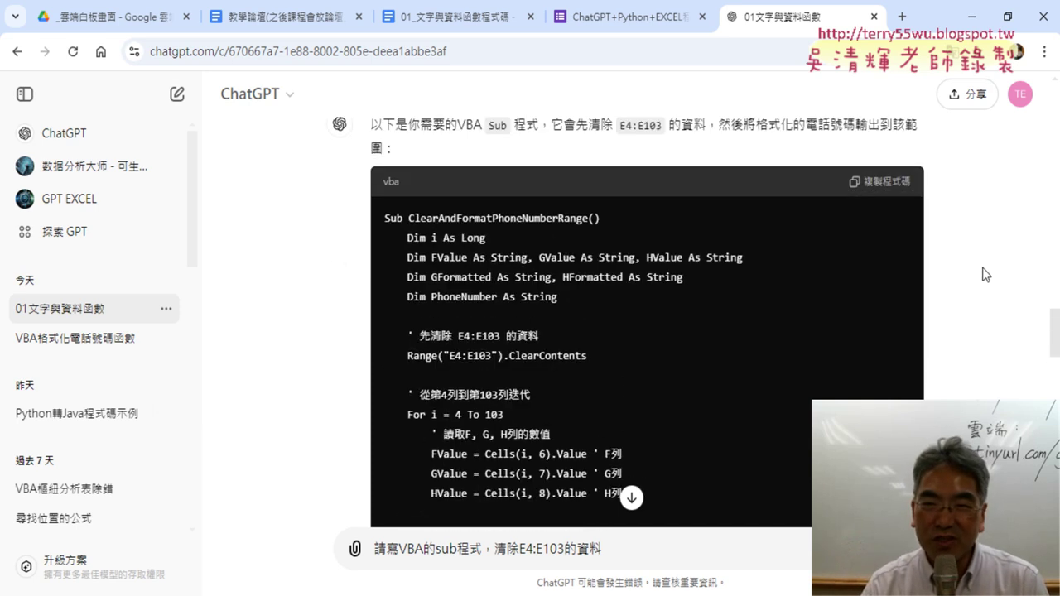
scroll(960, 258, "up", 1)
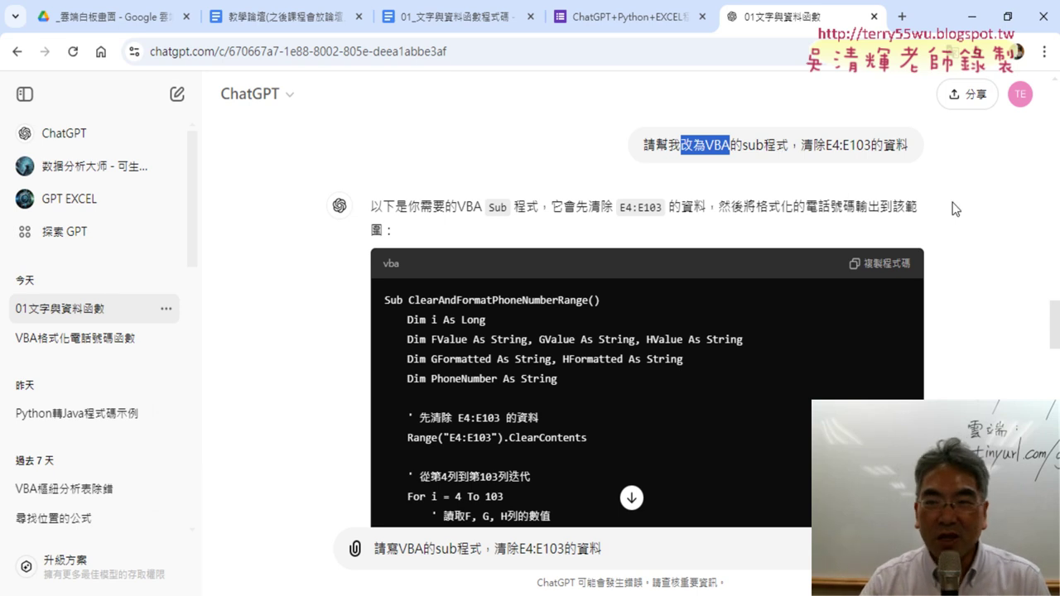
left_click(971, 17)
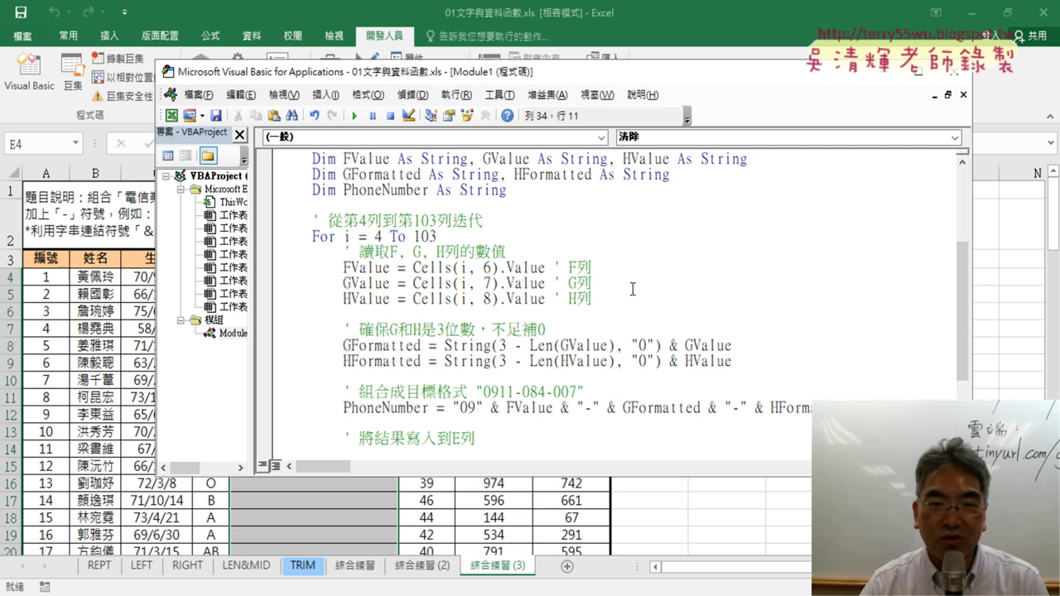
left_click(673, 501)
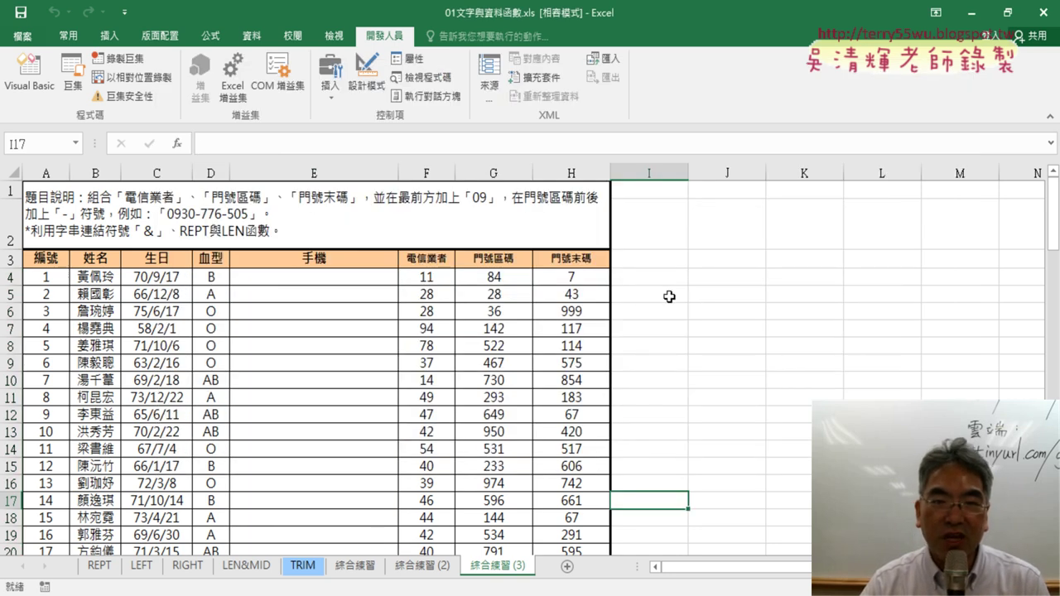
left_click(345, 280)
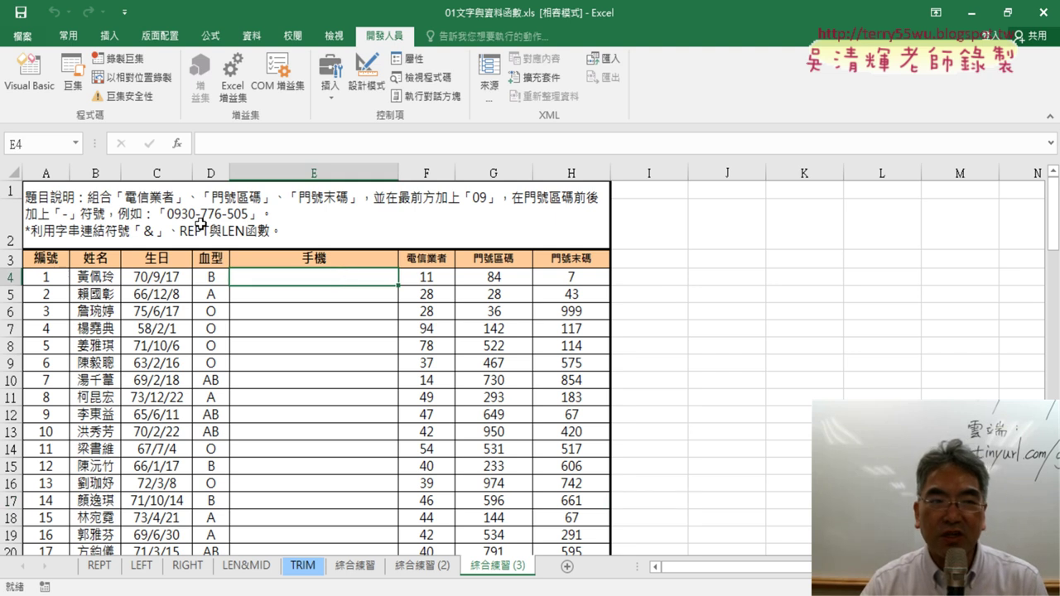
left_click(29, 72)
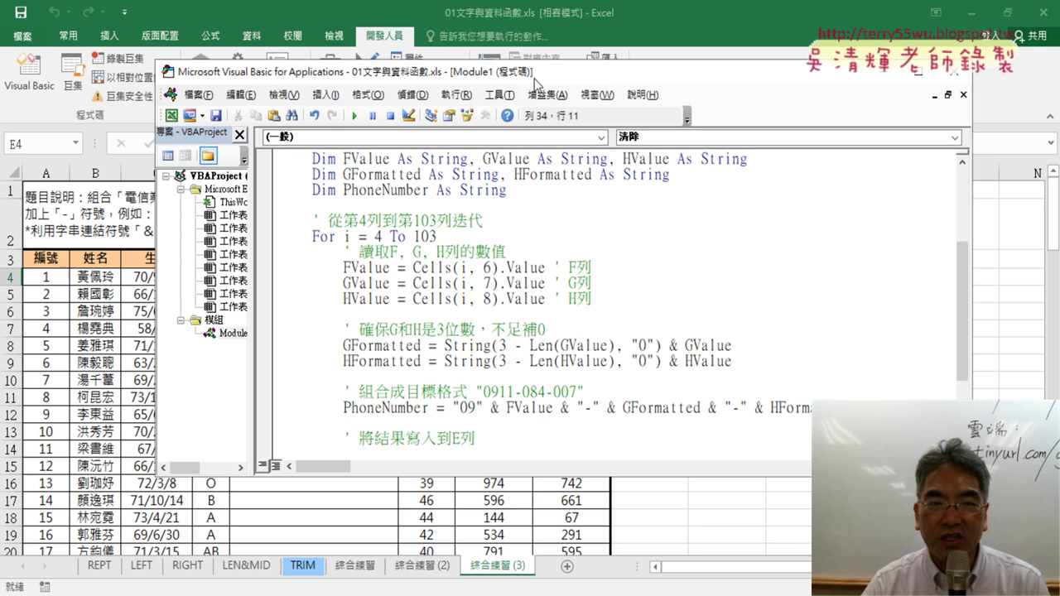
left_click_drag(534, 73, 675, 68)
scroll(658, 262, "up", 3)
left_click(587, 331)
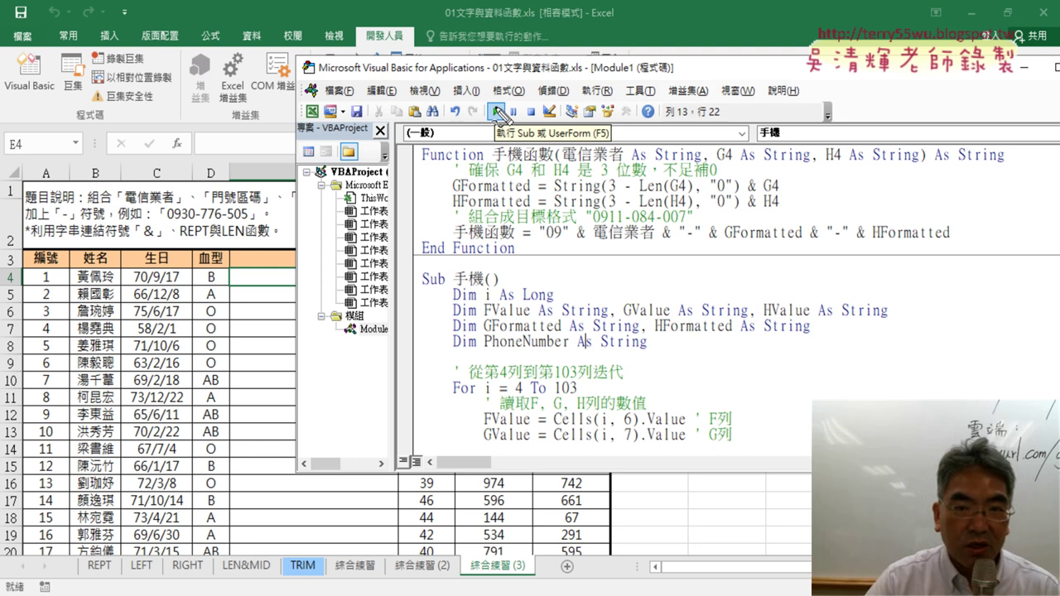
left_click_drag(483, 126, 506, 133)
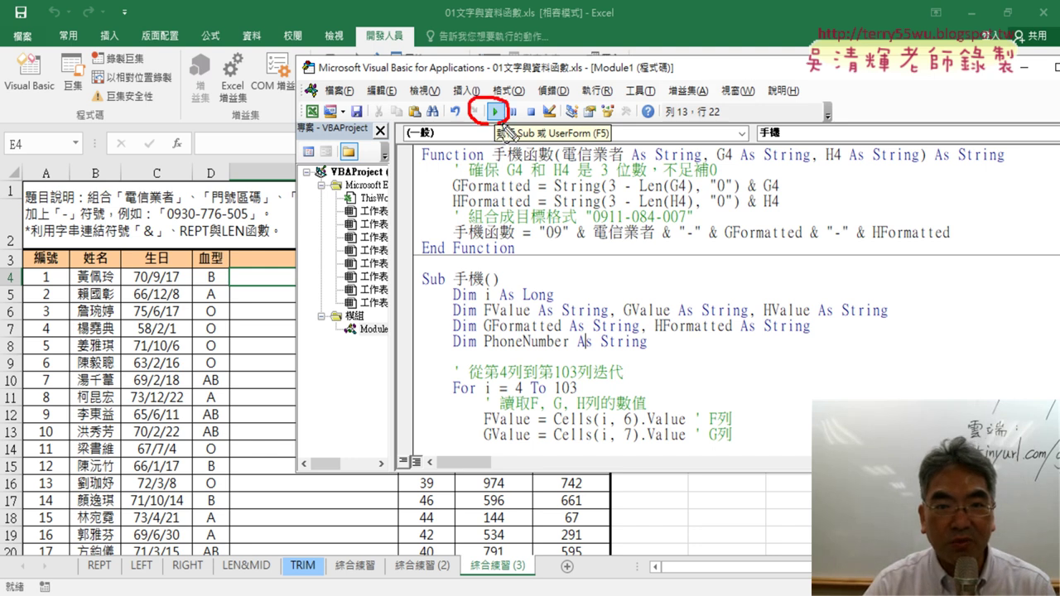
left_click_drag(413, 266, 525, 260)
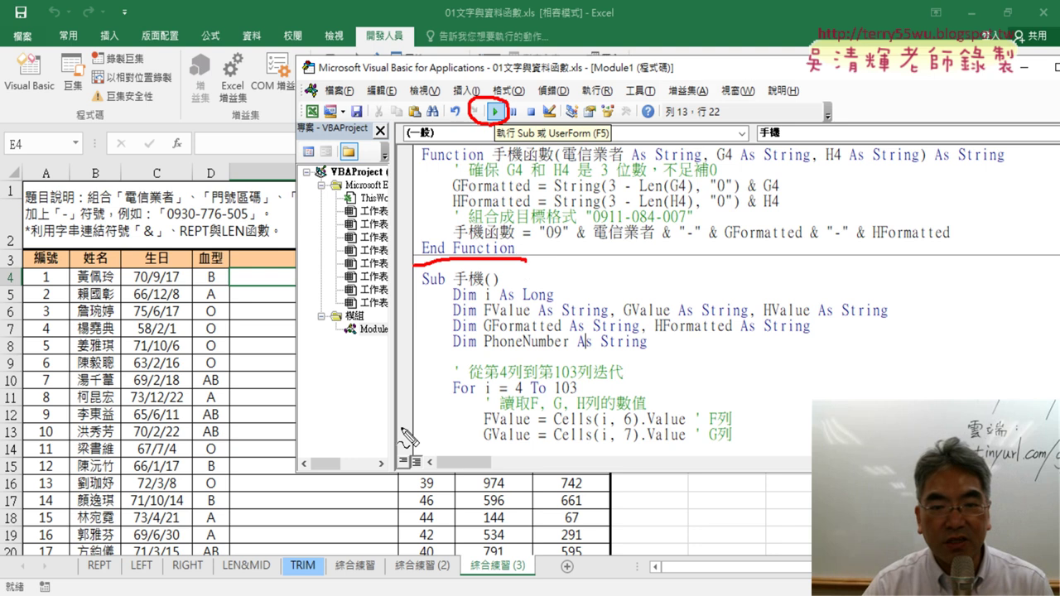
left_click_drag(417, 468, 537, 477)
left_click_drag(456, 342, 456, 358)
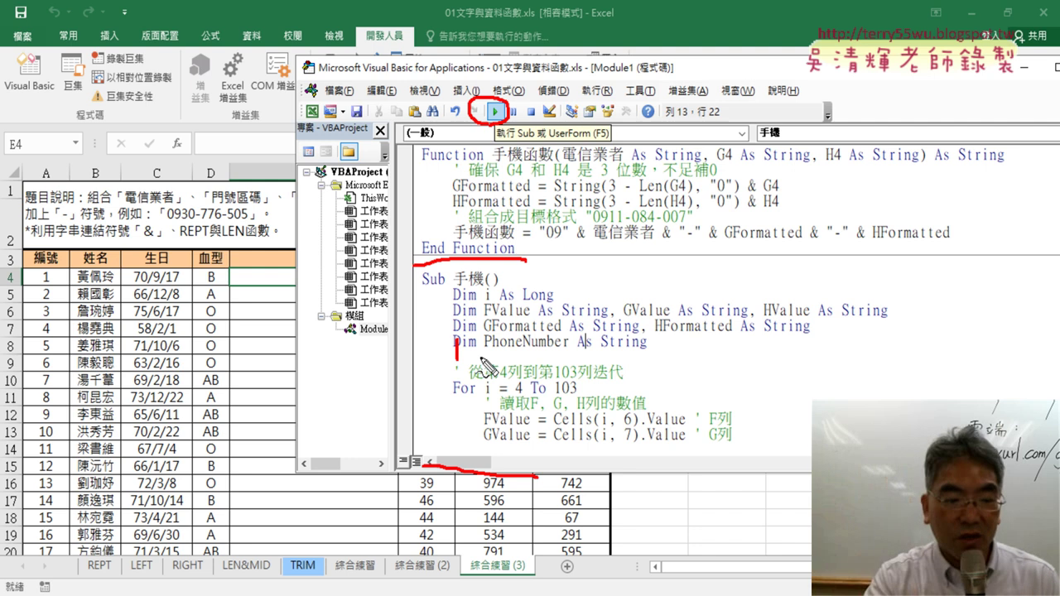
key("Escape")
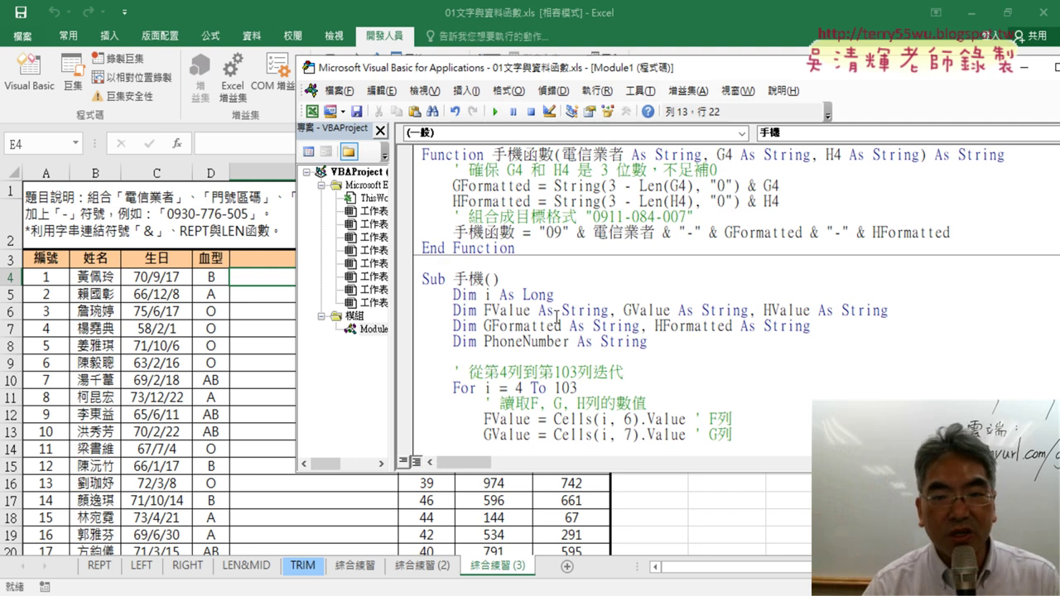
left_click(494, 111)
Run Sub 清除 to empty column E, then open the Macro list showing 手機 and 清除.
scroll(583, 272, "down", 4)
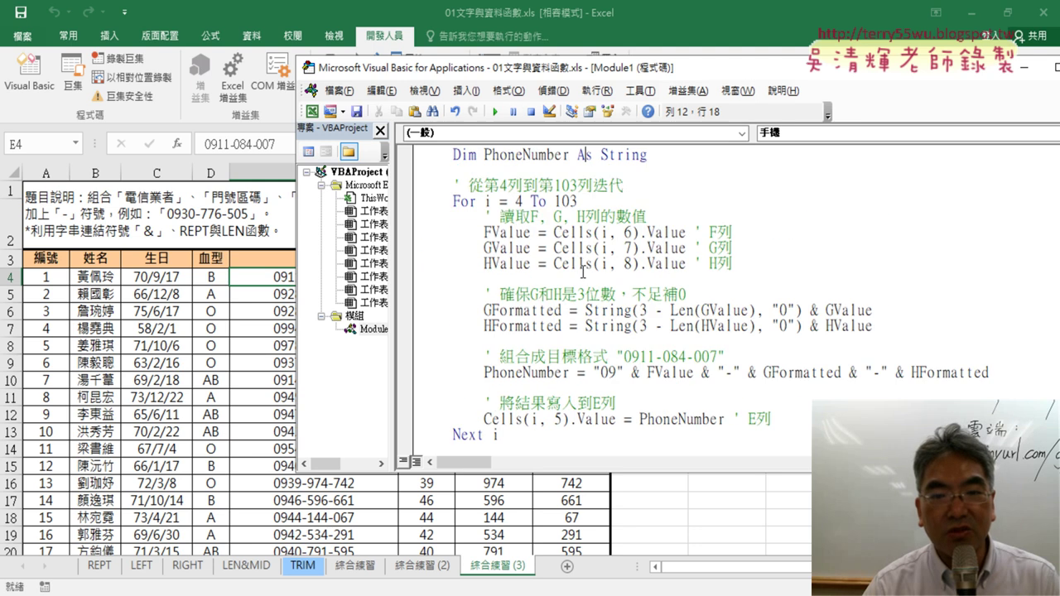
scroll(582, 272, "down", 2)
left_click(488, 387)
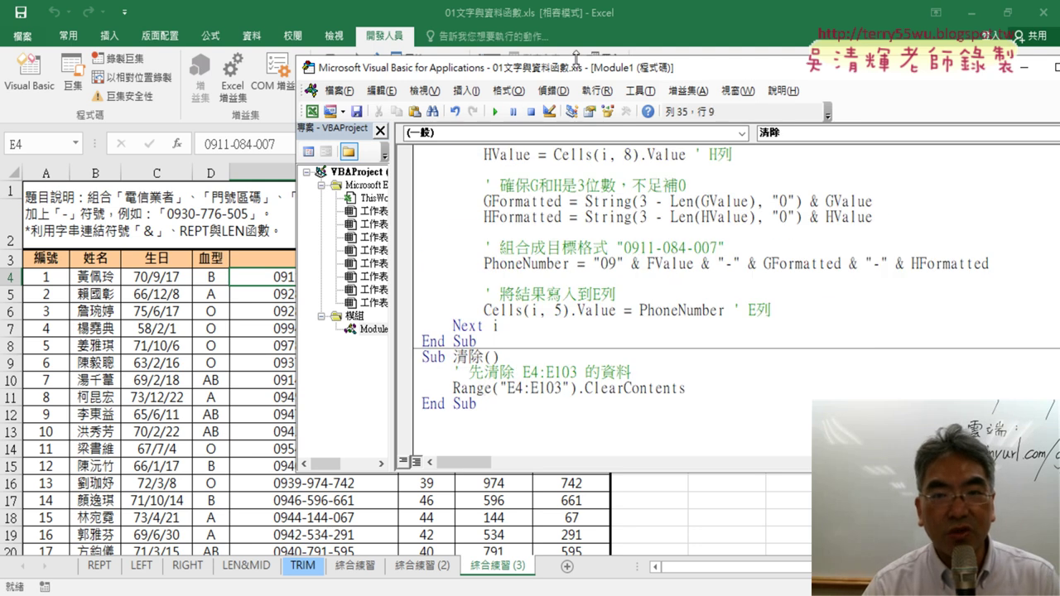
left_click_drag(573, 64, 746, 56)
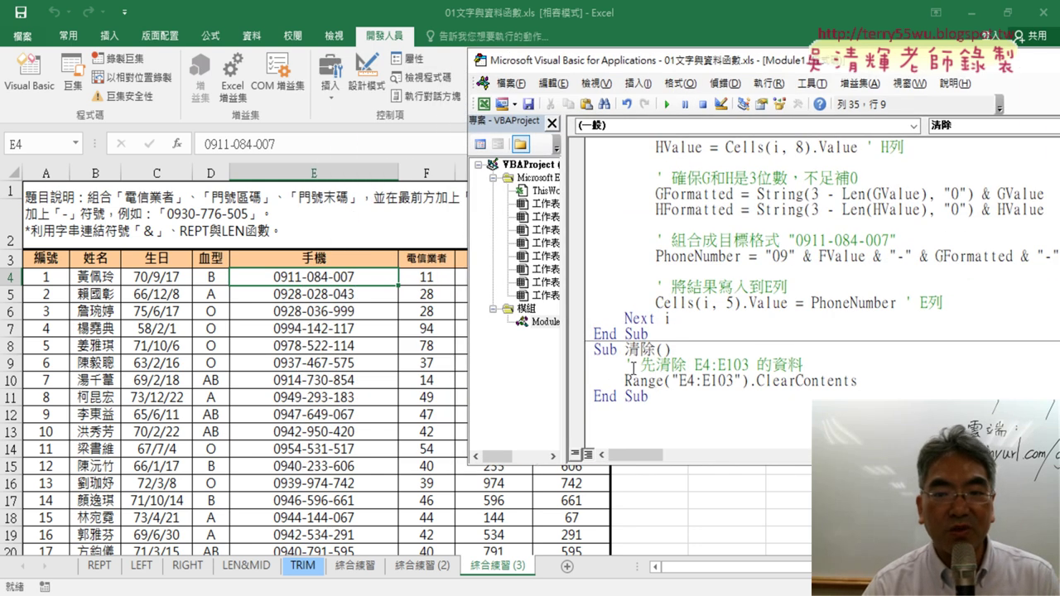
left_click(664, 104)
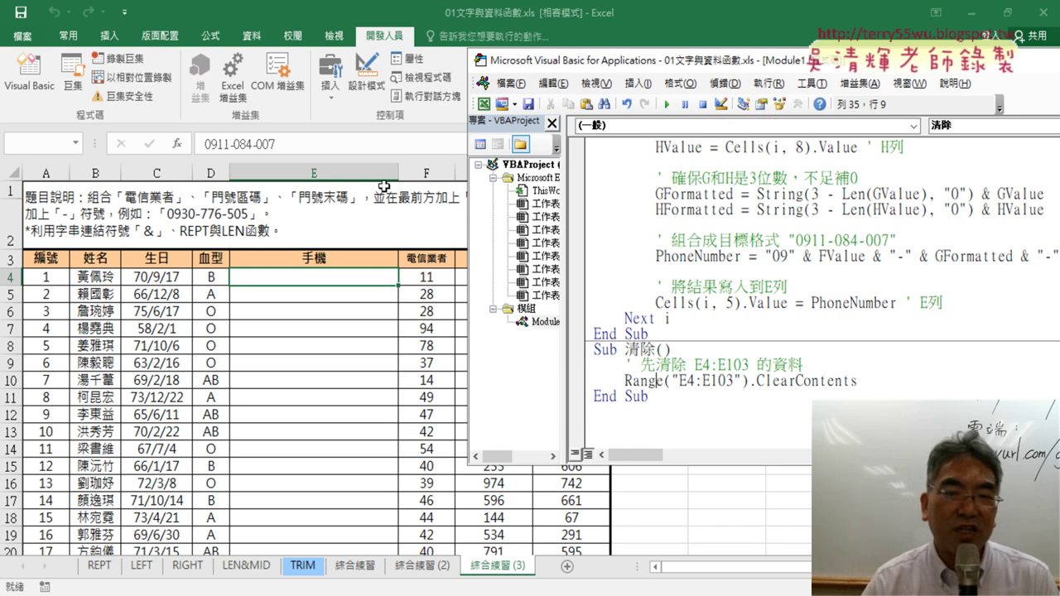
left_click(83, 74)
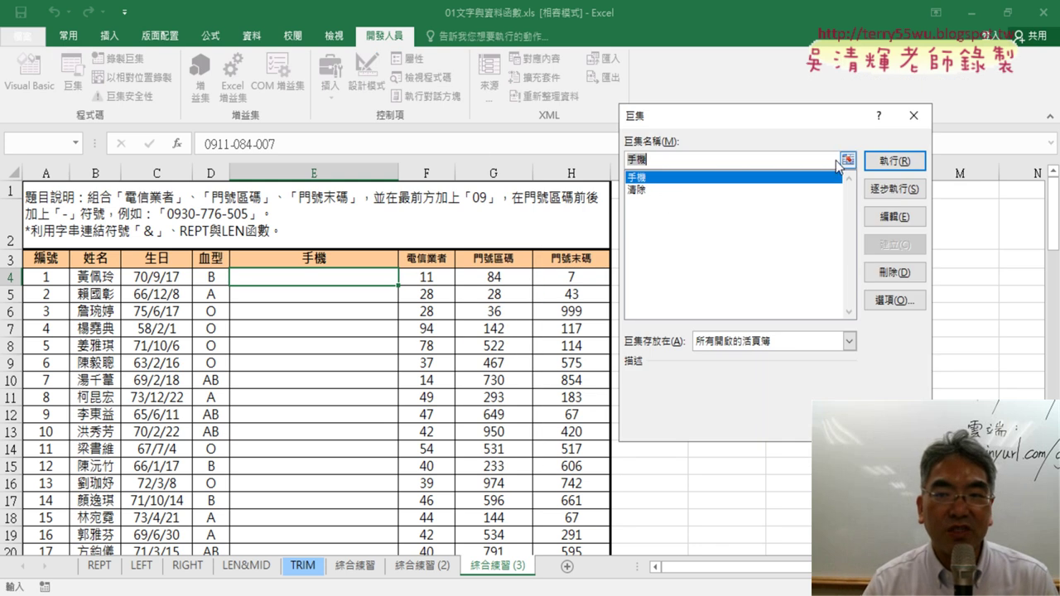
Run 手機 from the Macro dialog, then reopen it and run 清除 to empty column E.
left_click(910, 163)
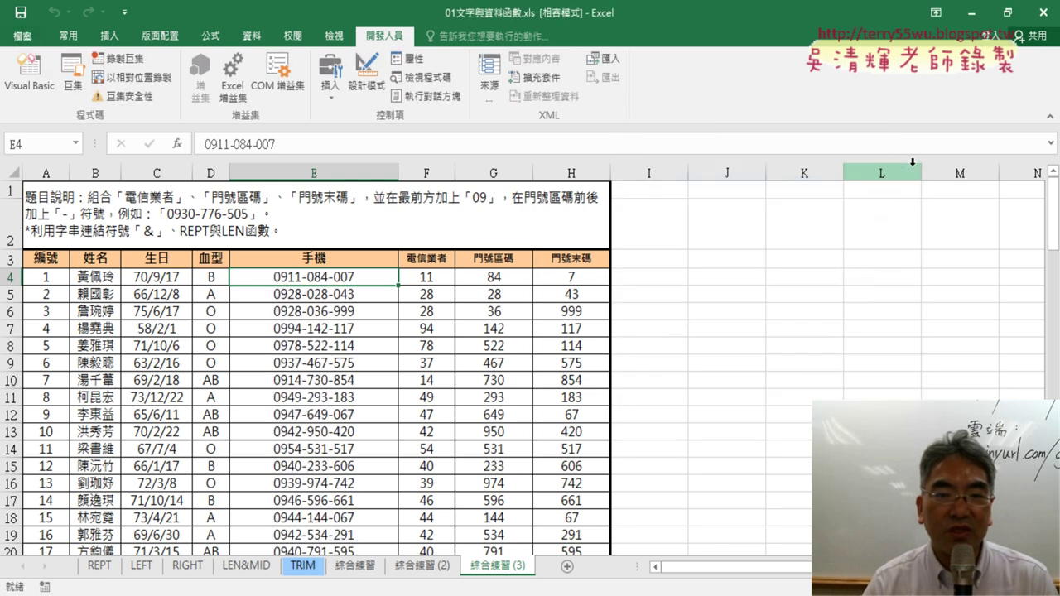
left_click(73, 78)
key("Down")
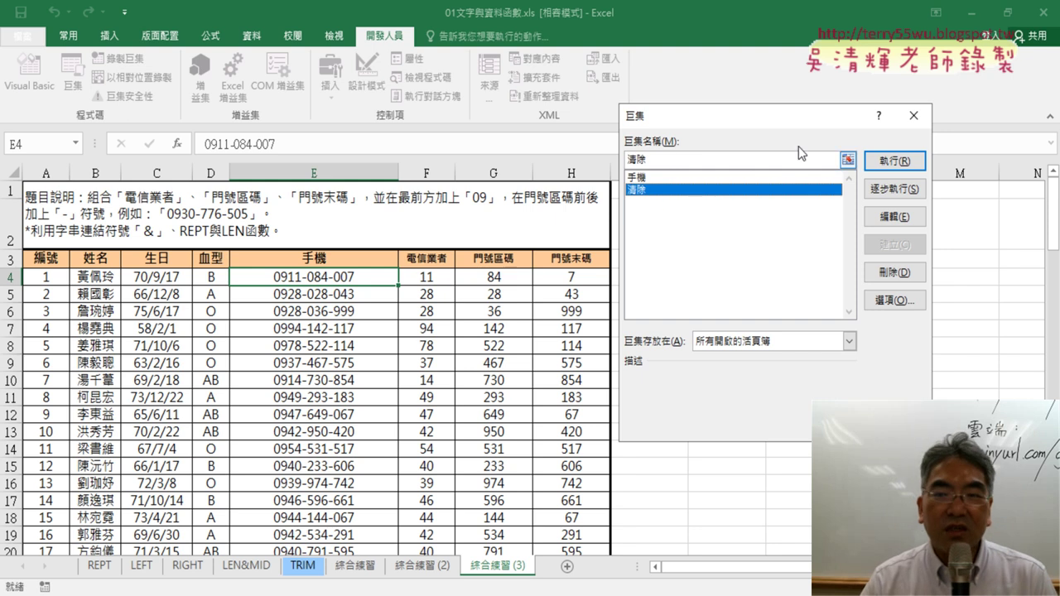
left_click(892, 162)
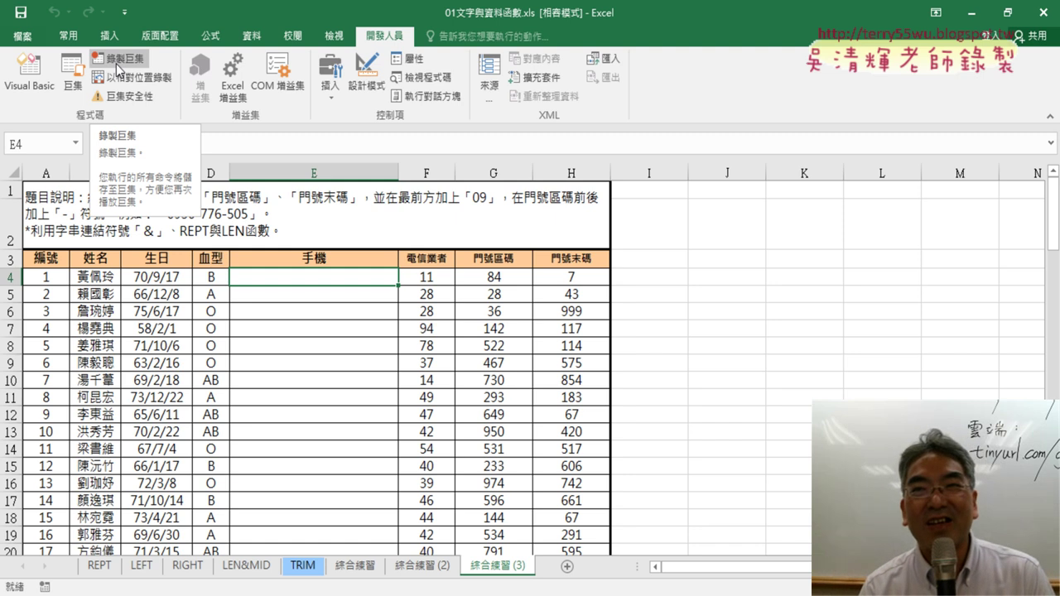
left_click(119, 69)
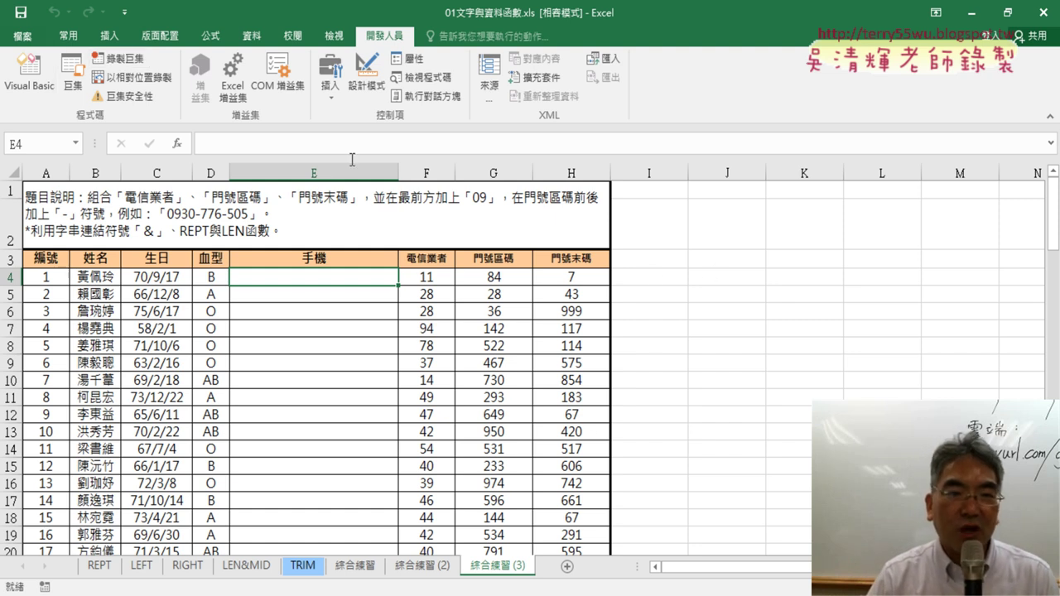
Pick Button (Form Control) from the Developer Insert gallery, ready to draw it beside the table.
left_click(329, 103)
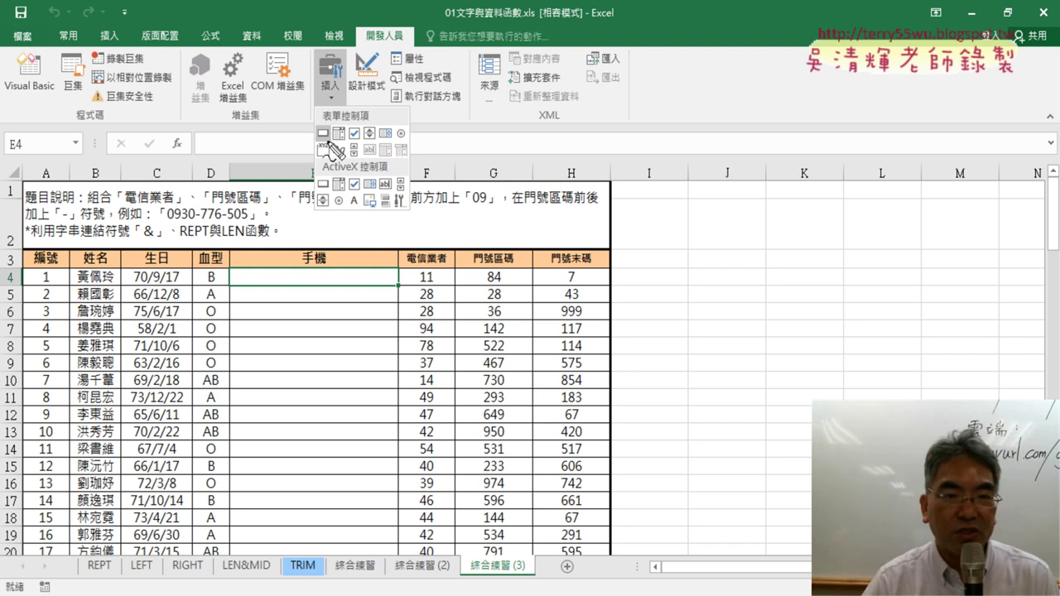
left_click(320, 132)
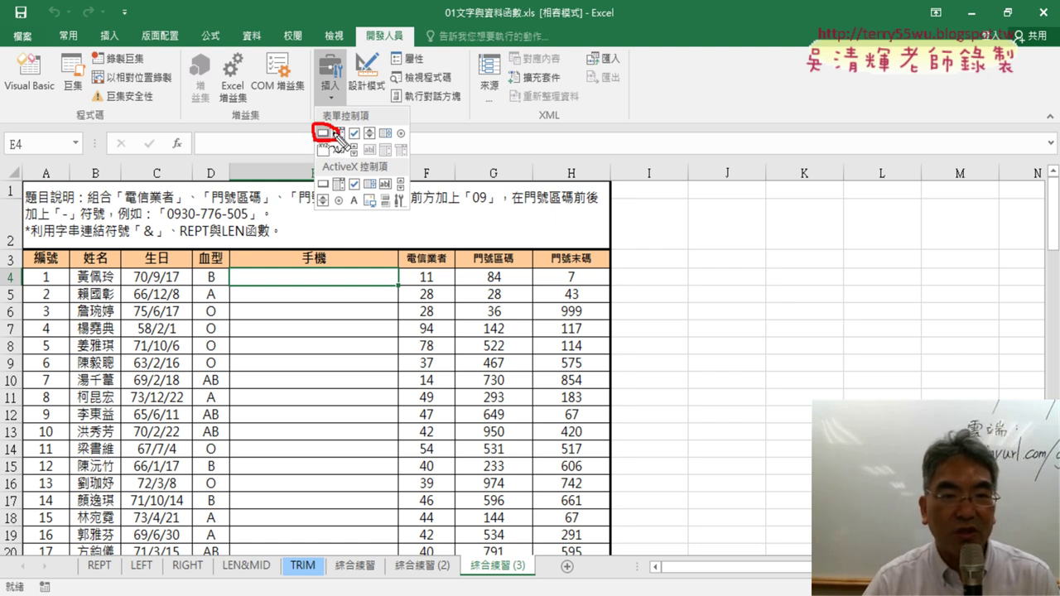
mouse_move(344, 174)
left_mouse_down()
mouse_move(386, 173)
mouse_move(312, 187)
mouse_move(307, 202)
left_mouse_up()
left_click_drag(306, 165, 328, 194)
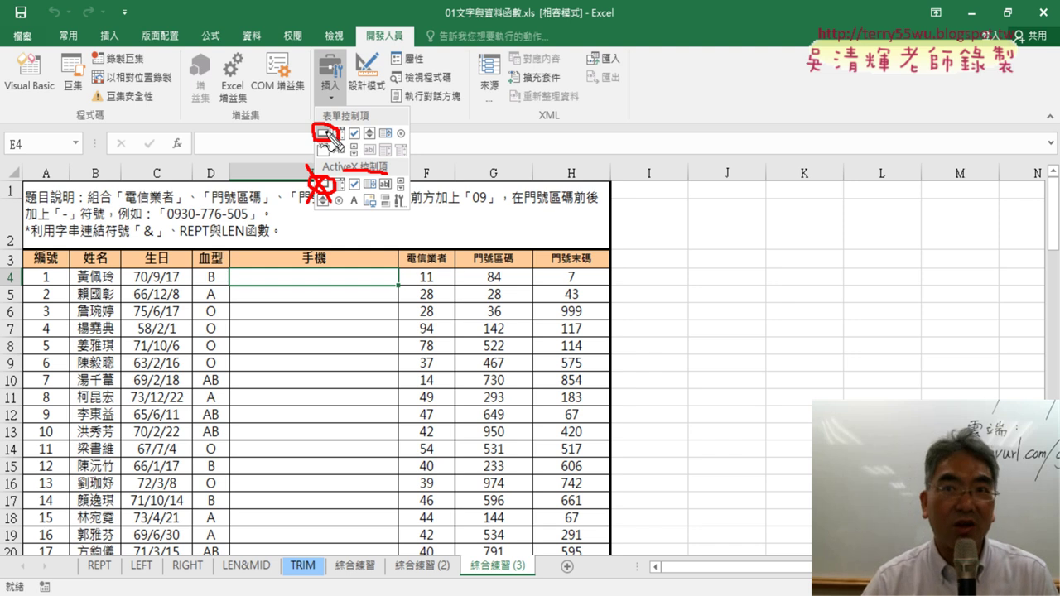
key("Escape")
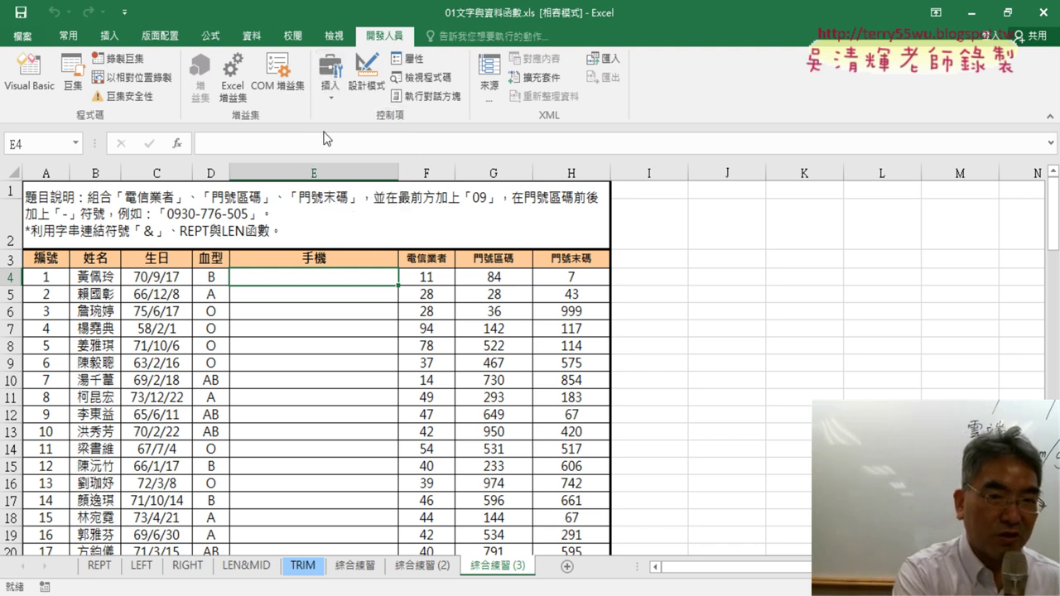
left_click(331, 97)
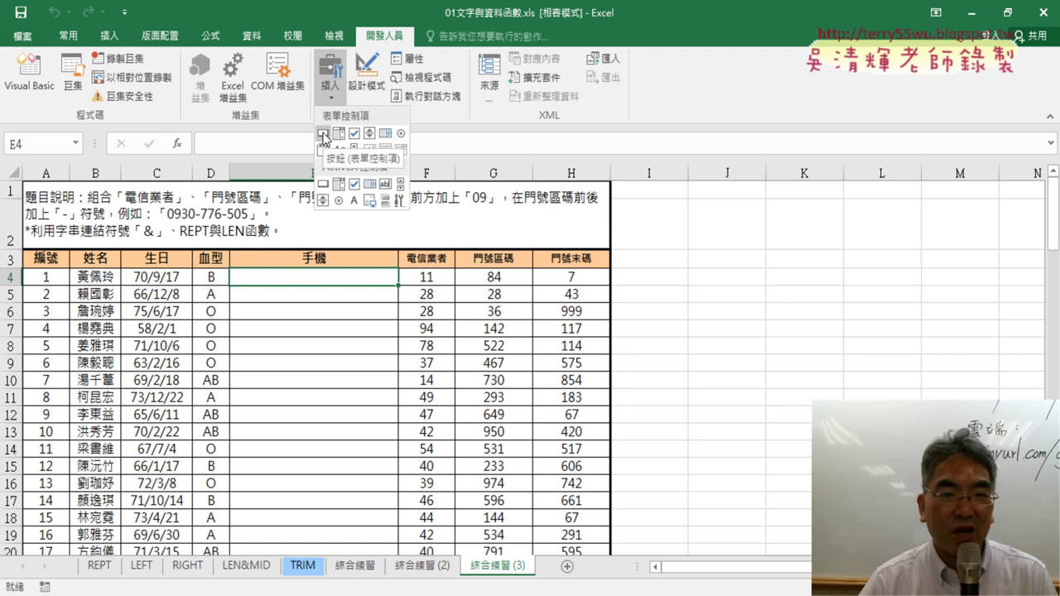
left_click(323, 134)
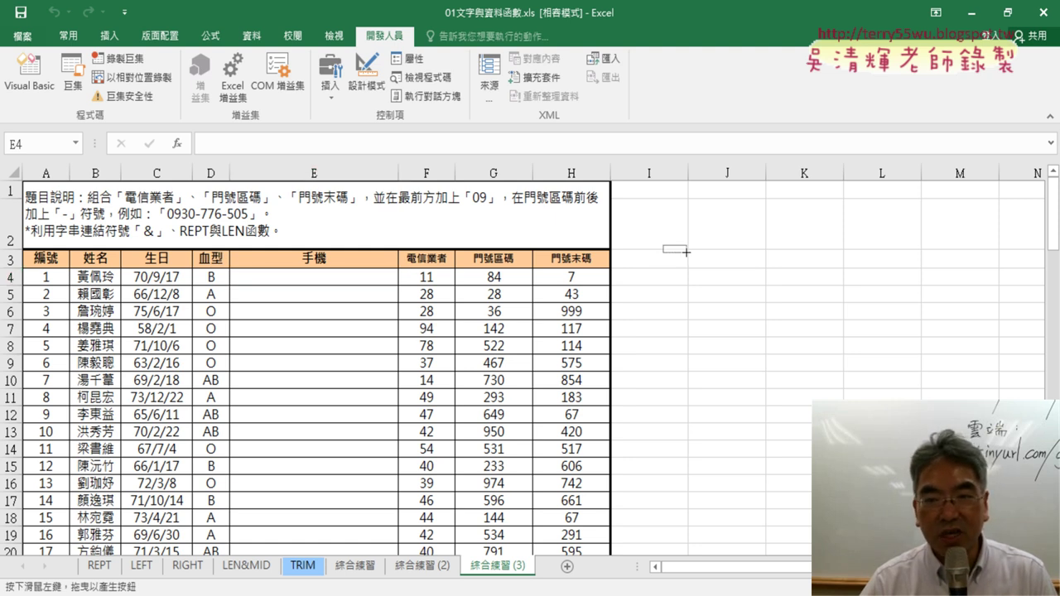
Draw a form button near I3:K4 and assign it the 手機 macro, copying the macro name.
left_click_drag(686, 251, 795, 282)
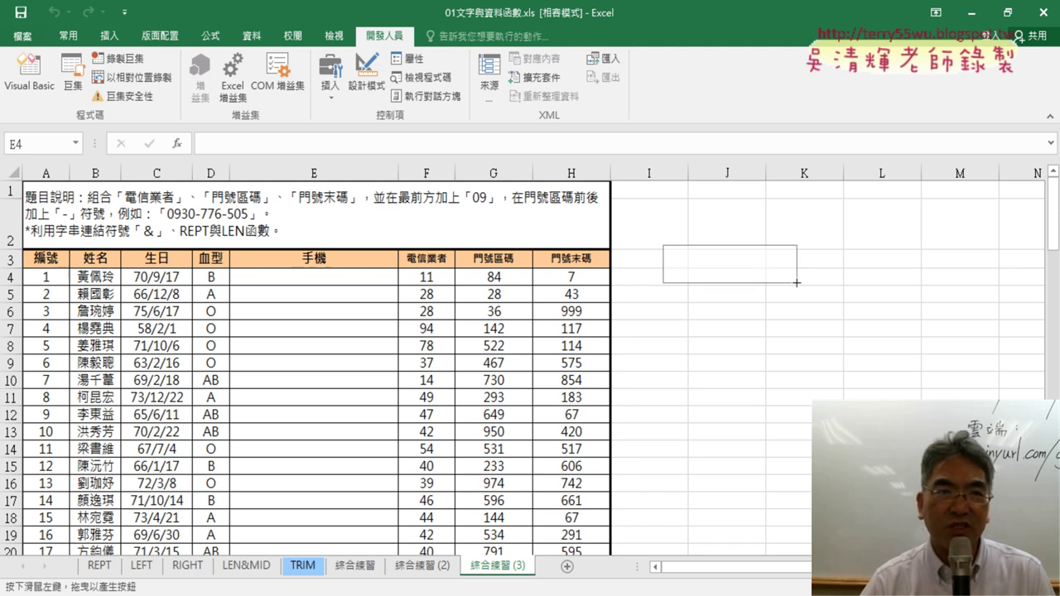
left_click_drag(797, 282, 799, 282)
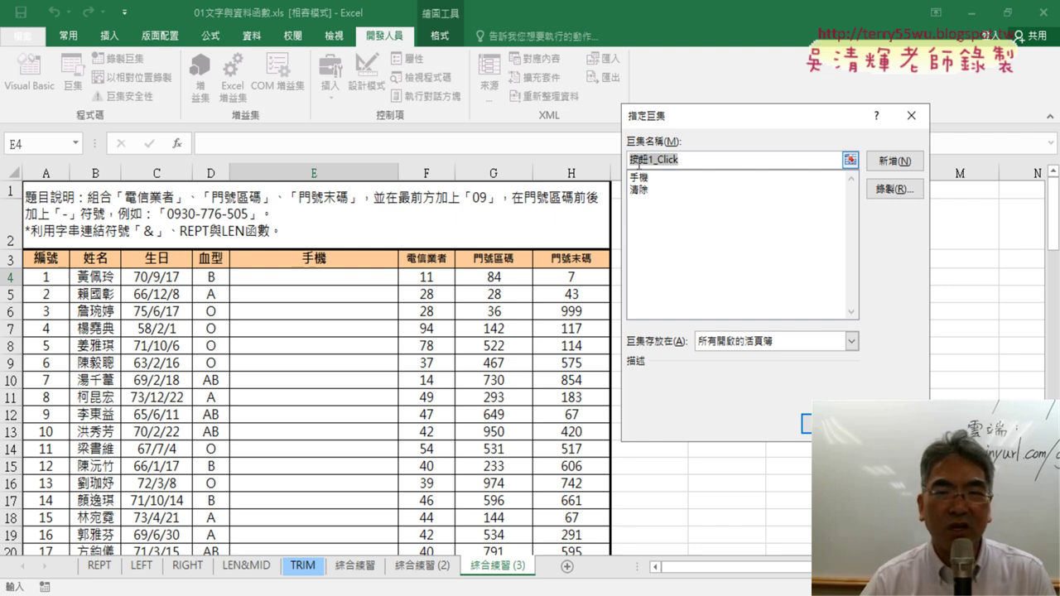
left_click(641, 179)
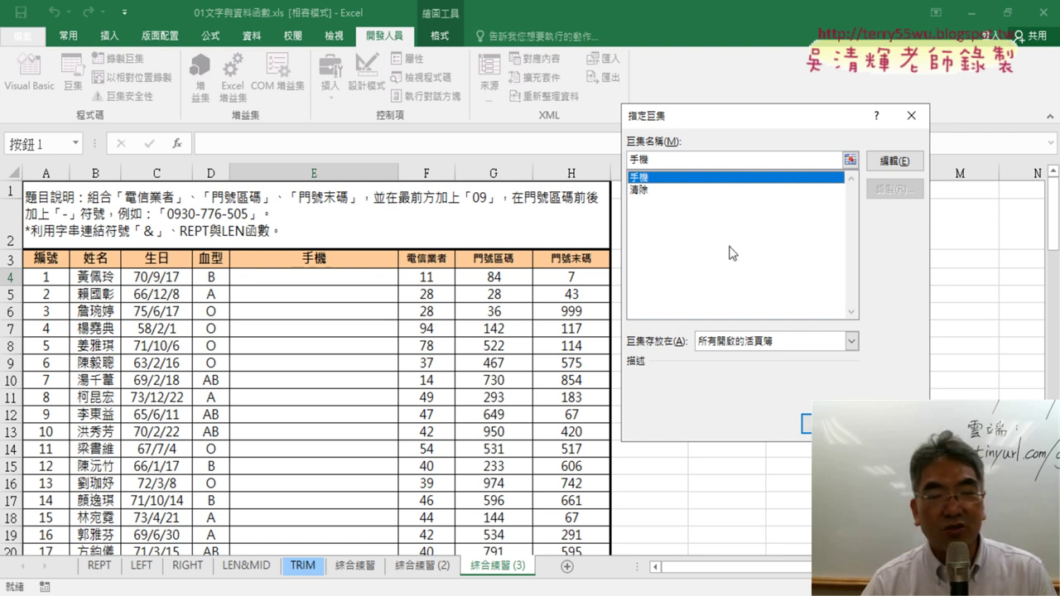
double_click(650, 162)
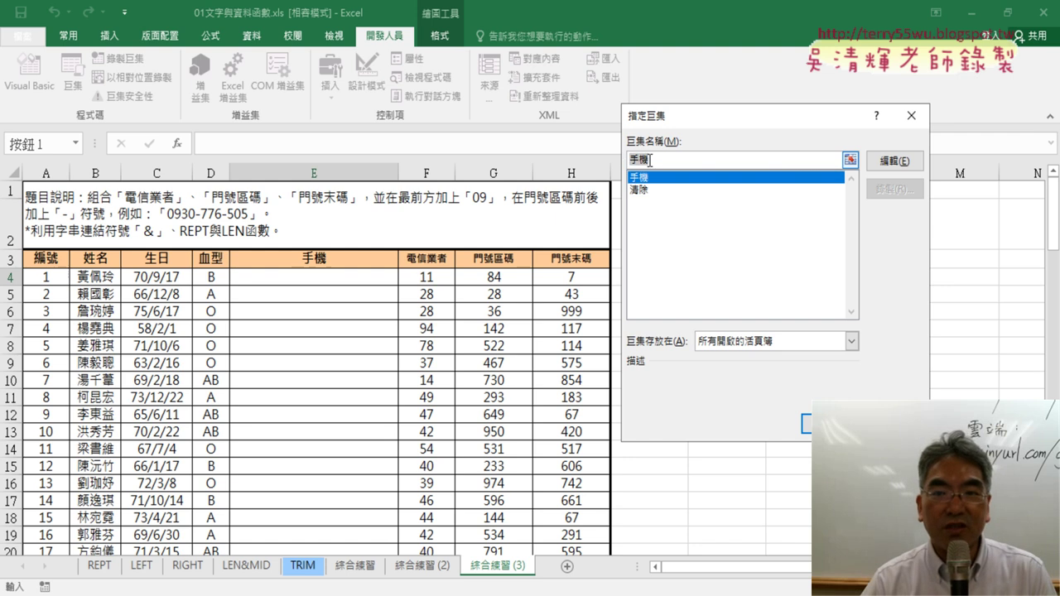
right_click(651, 160)
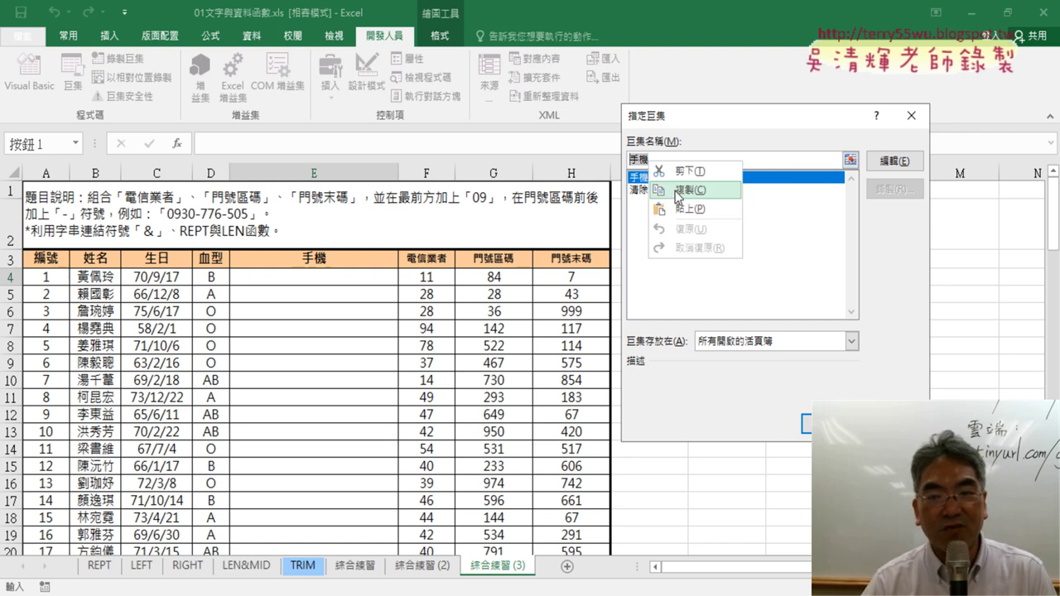
left_click(673, 192)
key("Escape")
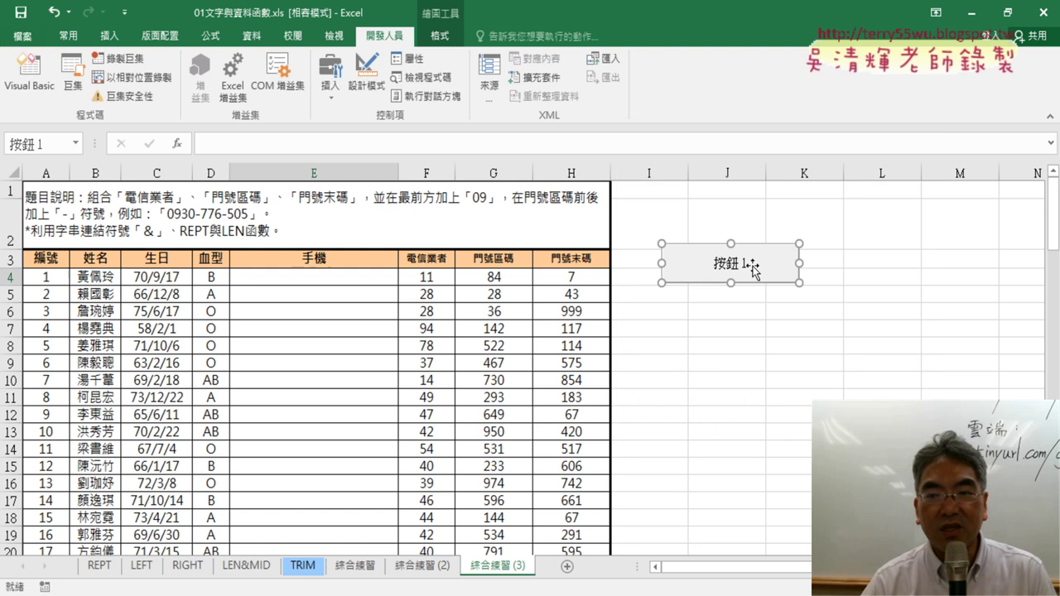
Relabel 按鈕 1 as 手機, then click it to fill column E with formatted phone numbers.
left_click(717, 262)
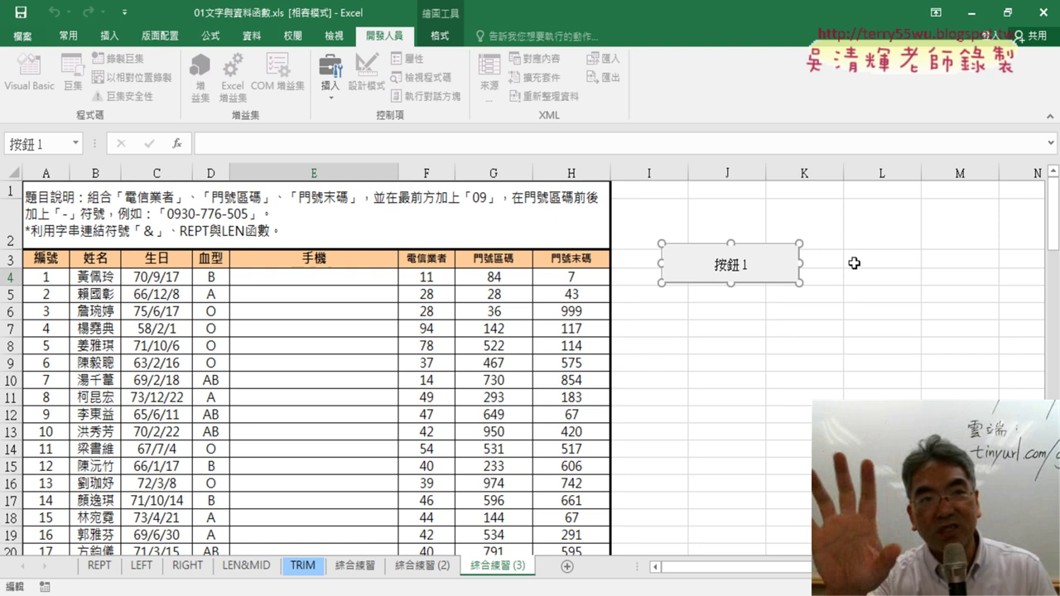
key("ctrl+a")
key("Delete")
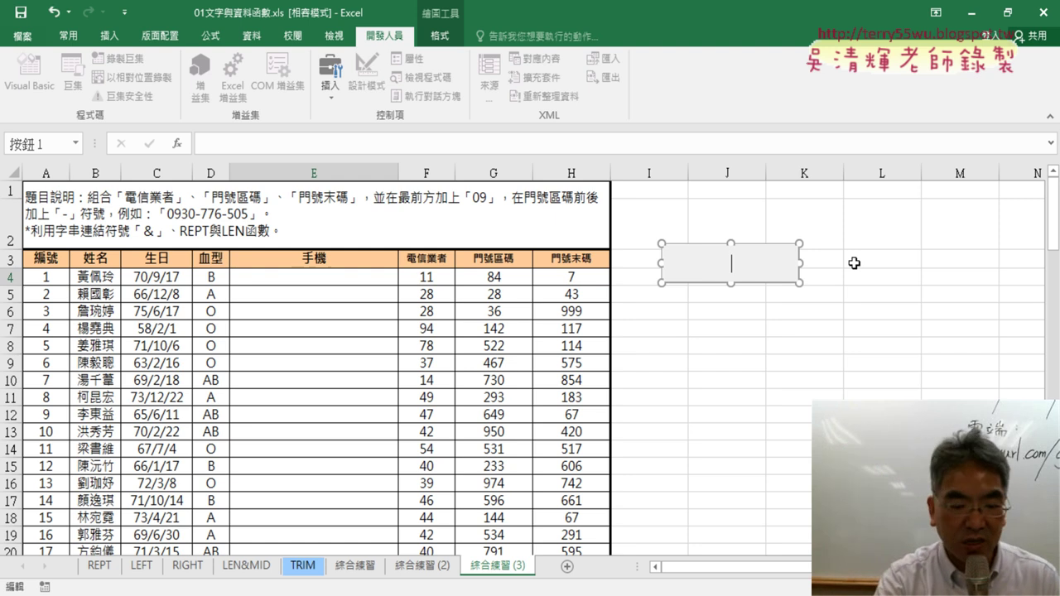
type("手機")
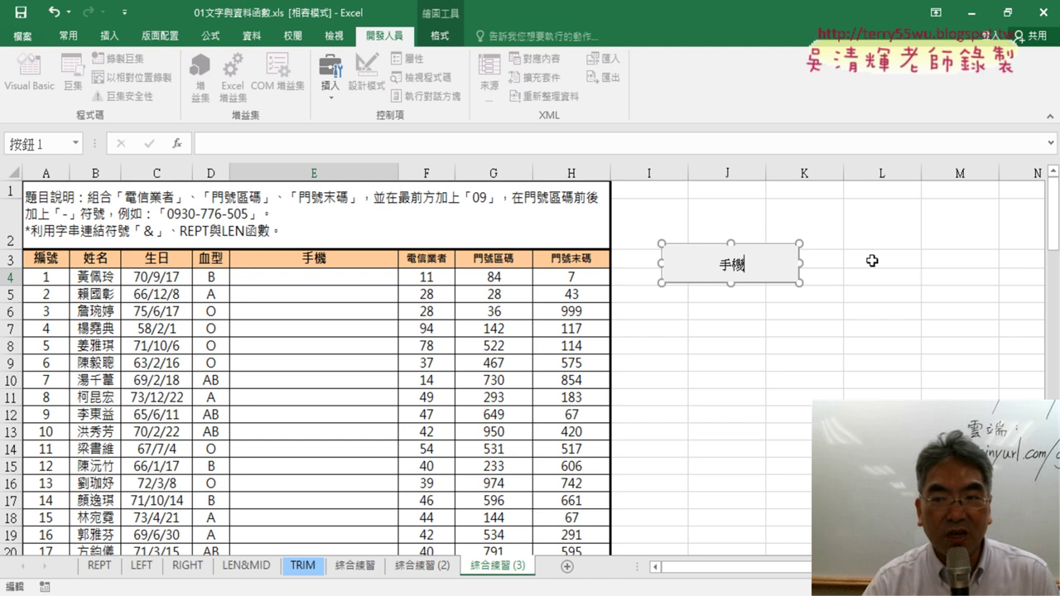
left_click(872, 261)
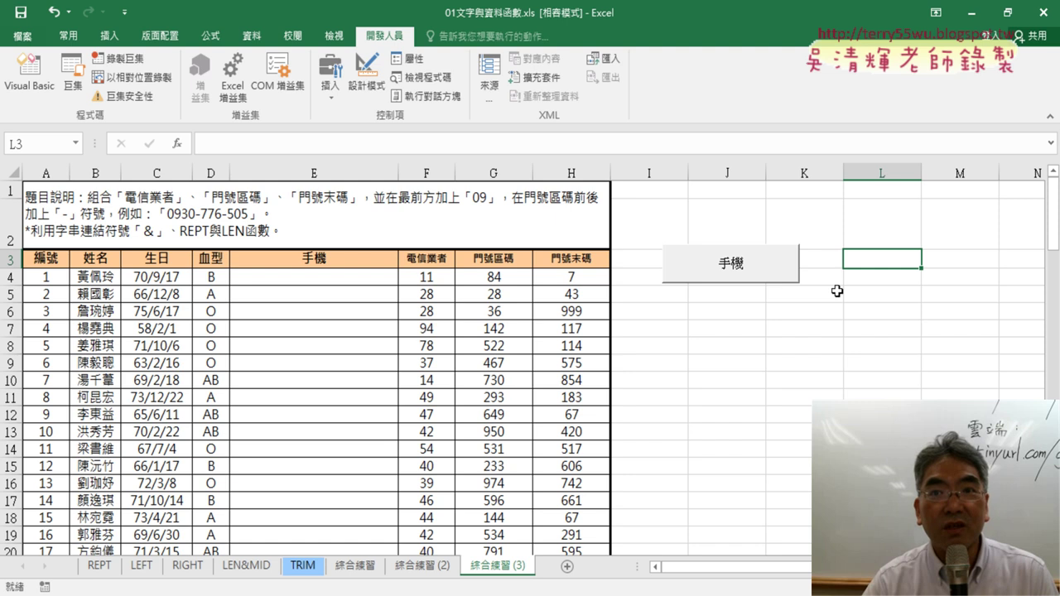
left_click(719, 269)
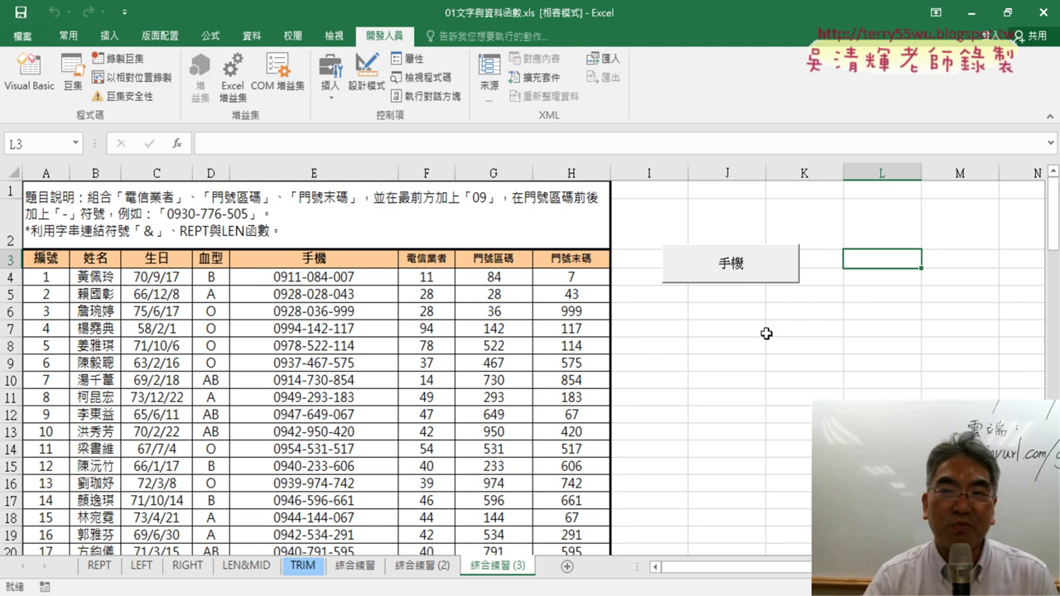
Select the 手機 button without running it and enlarge it slightly by its corner handle.
right_click(759, 265)
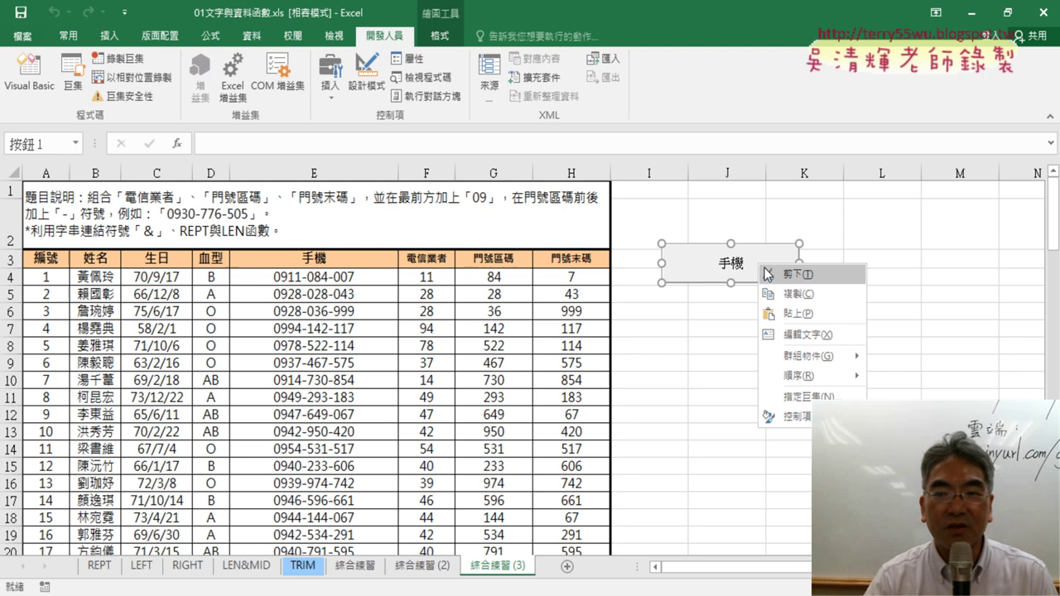
left_click(702, 265)
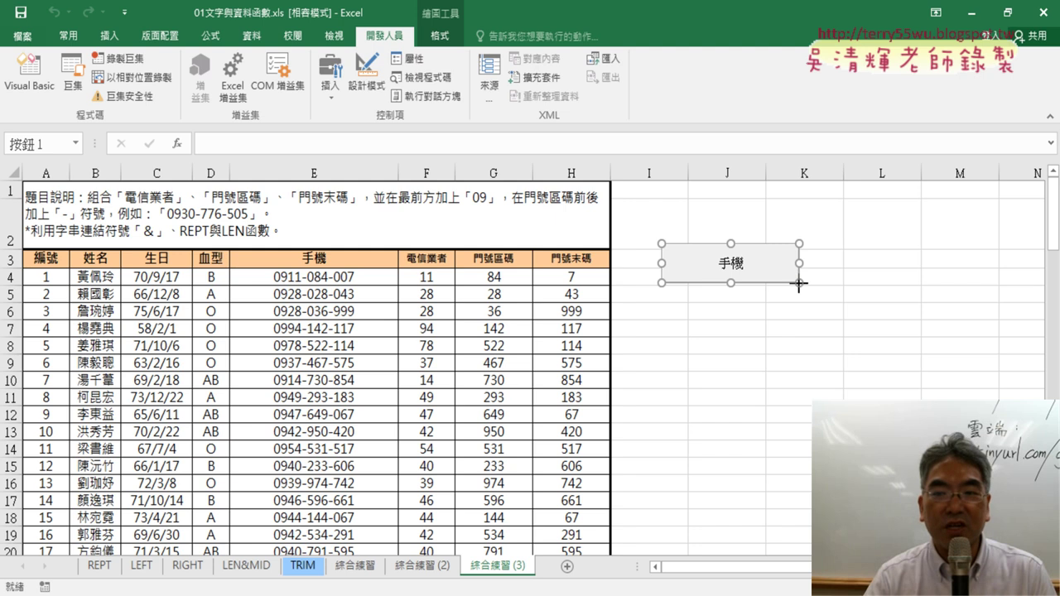
left_click_drag(799, 283, 804, 281)
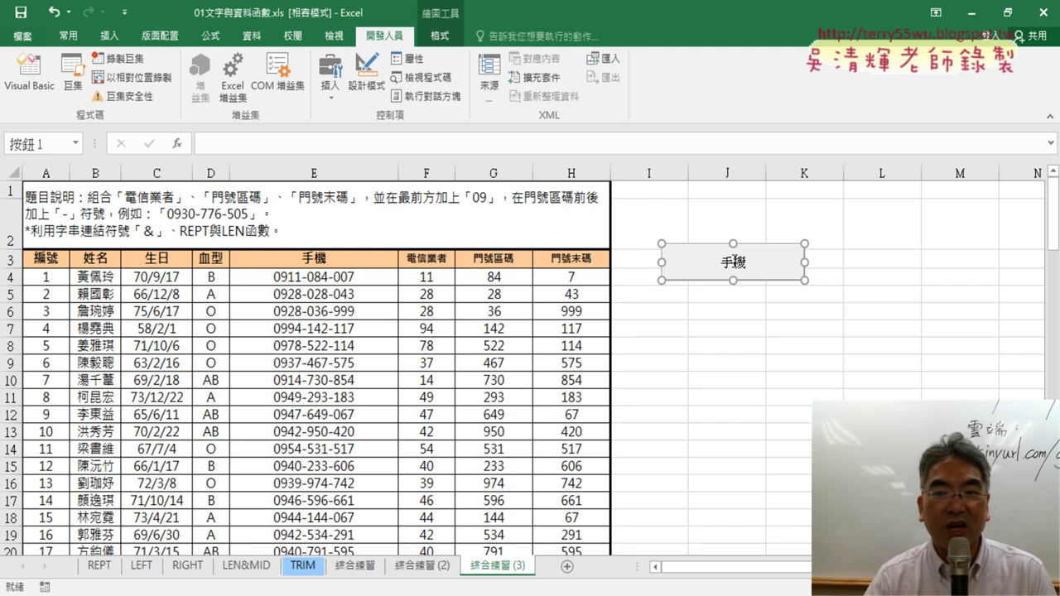
left_click(814, 308)
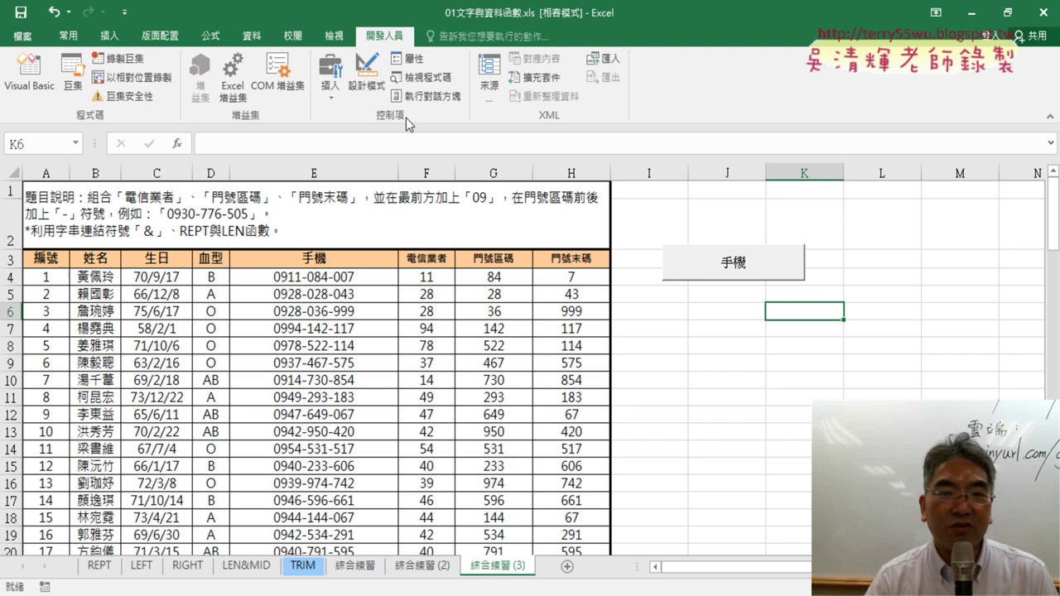
Draw a second form button below 手機 and assign it the 清除 macro.
left_click(332, 95)
left_click(323, 139)
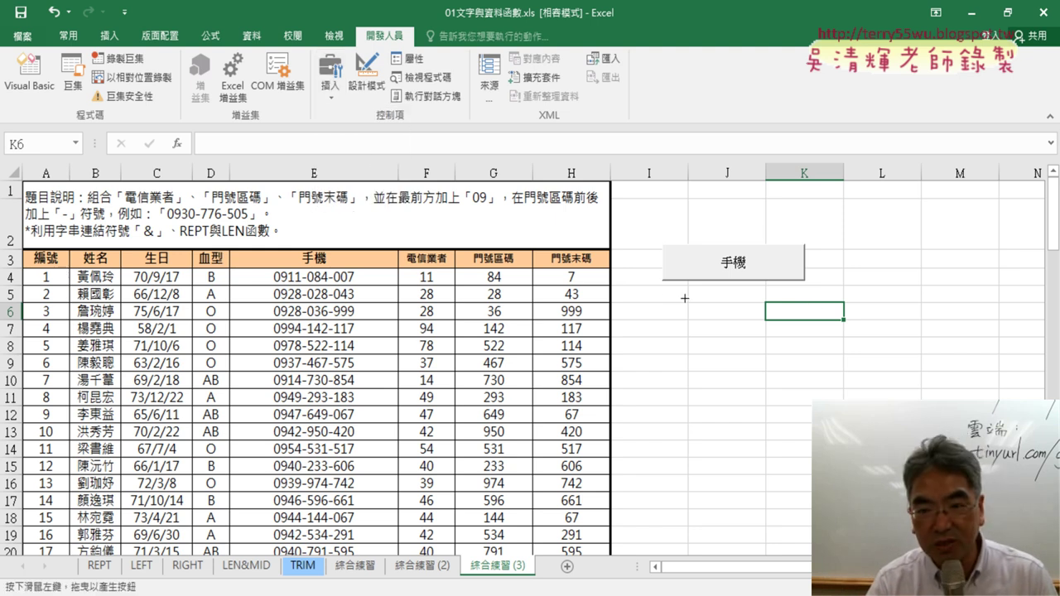
left_click_drag(664, 288, 804, 325)
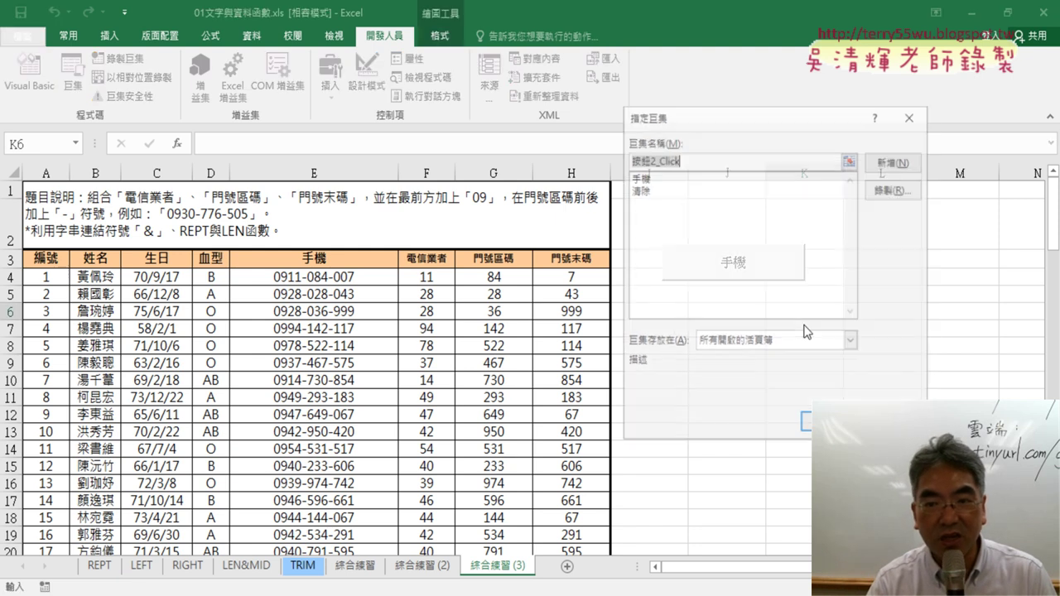
left_click(657, 190)
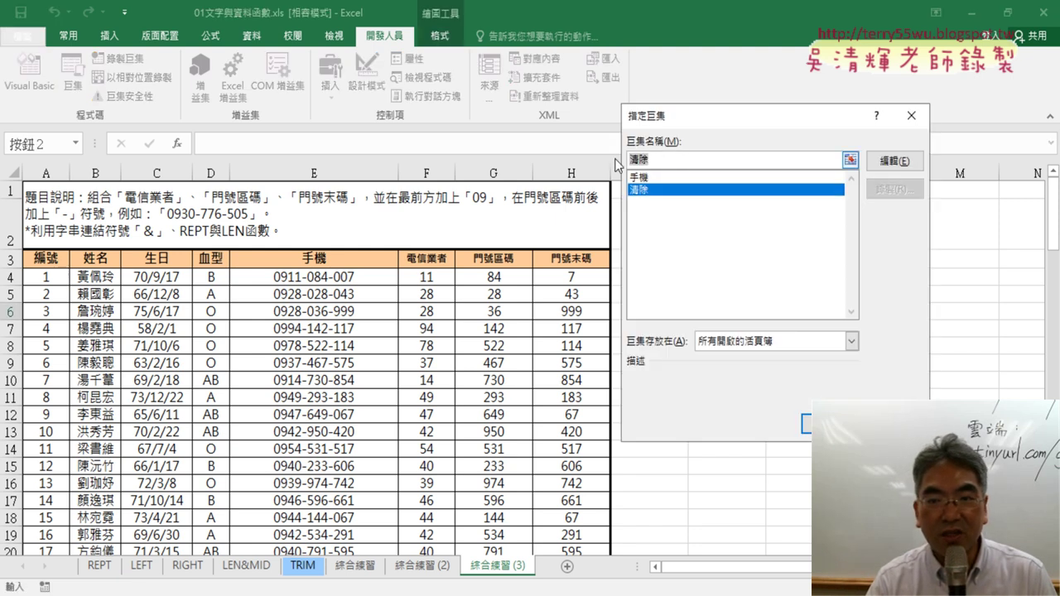
left_click(633, 160)
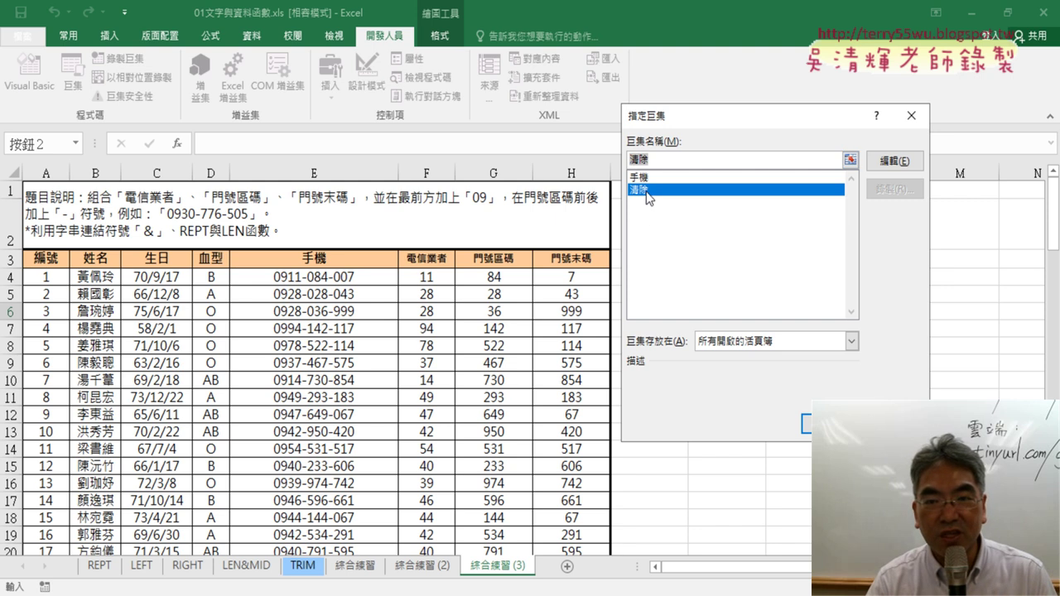
right_click(646, 163)
left_click(673, 196)
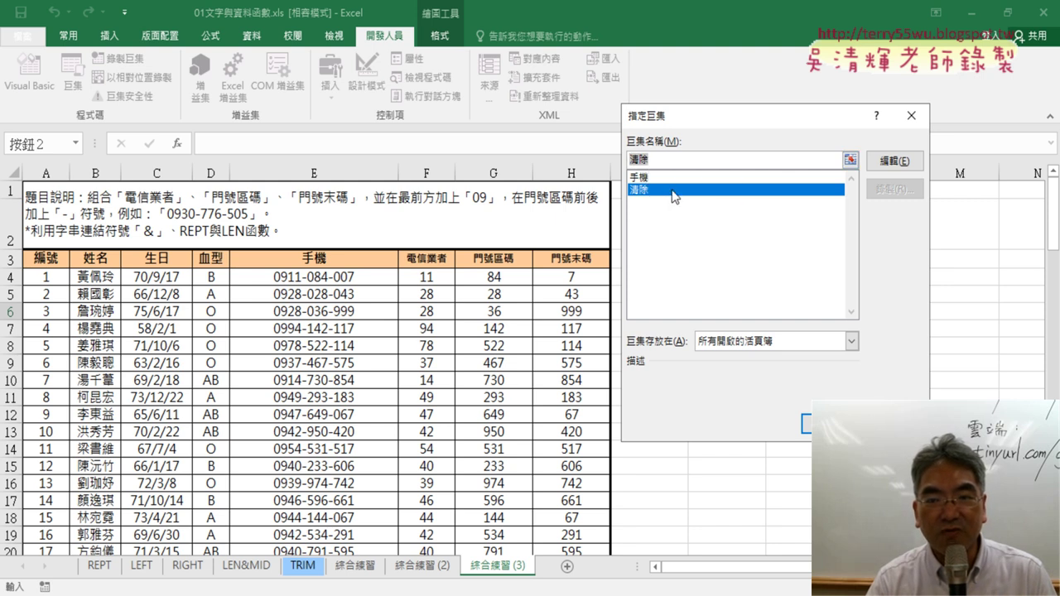
key("Return")
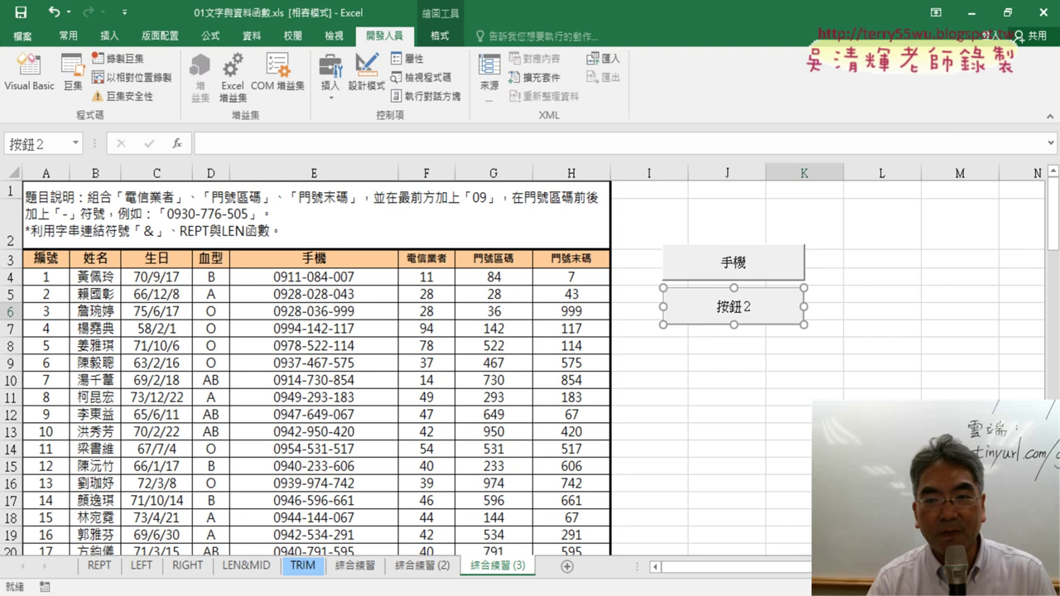
Replace the second button's 按鈕2 label with 清除.
left_click(718, 307)
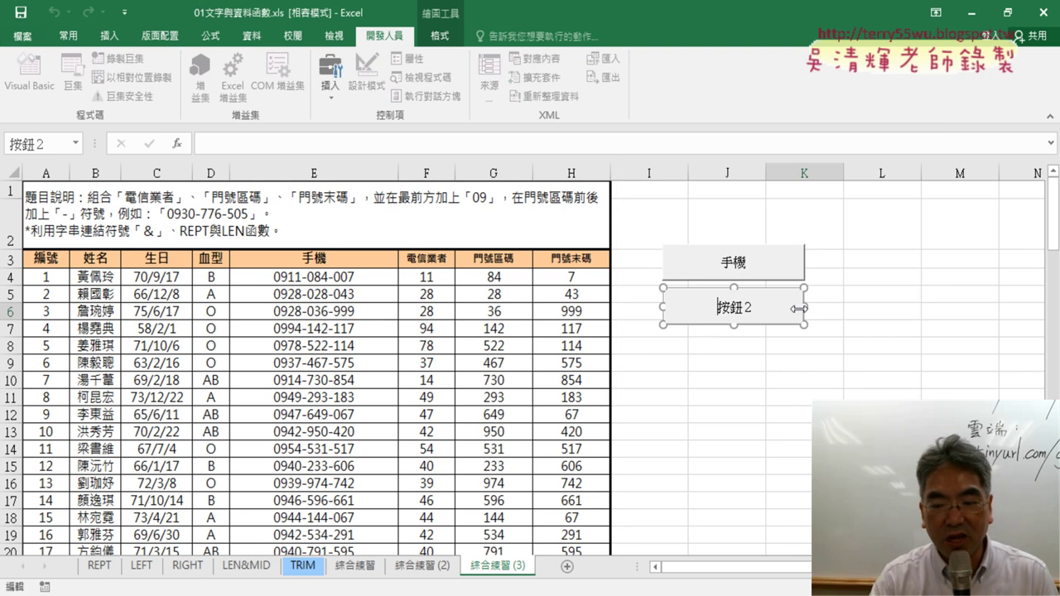
key("Delete")
key("Delete")
key("Delete")
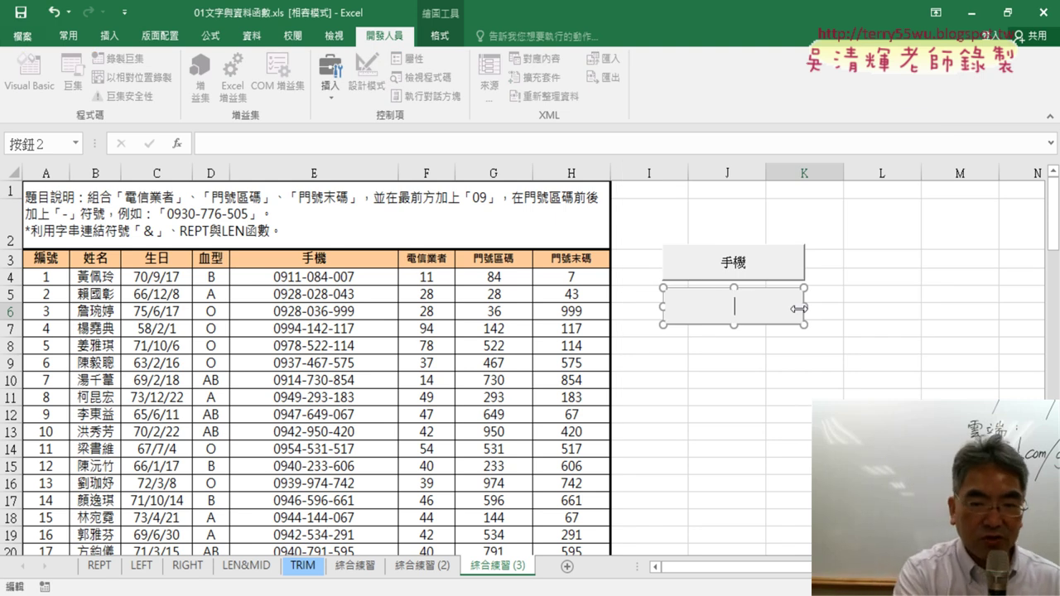
type("清除")
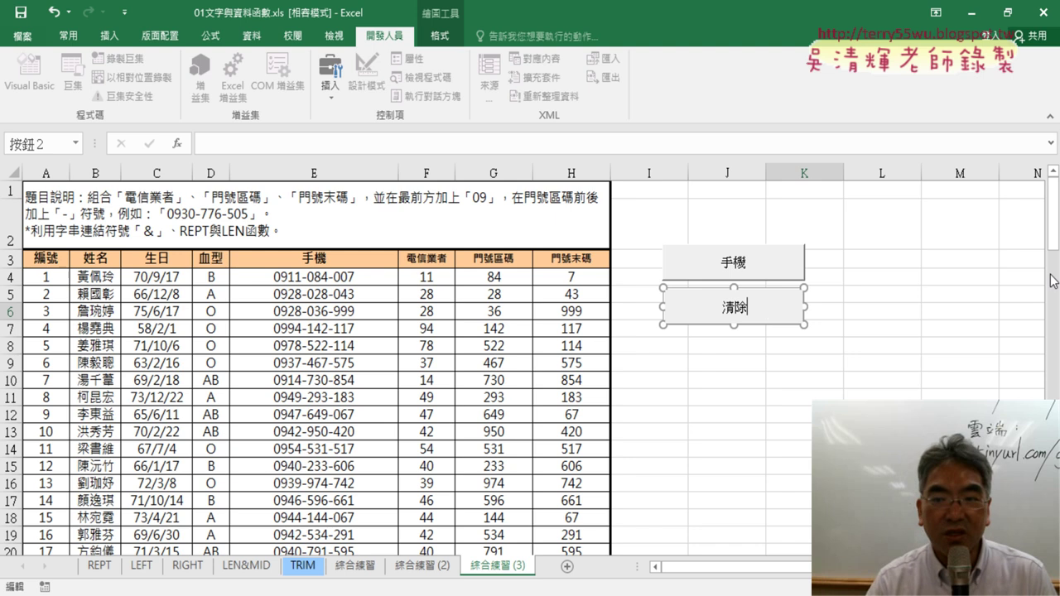
left_click(841, 327)
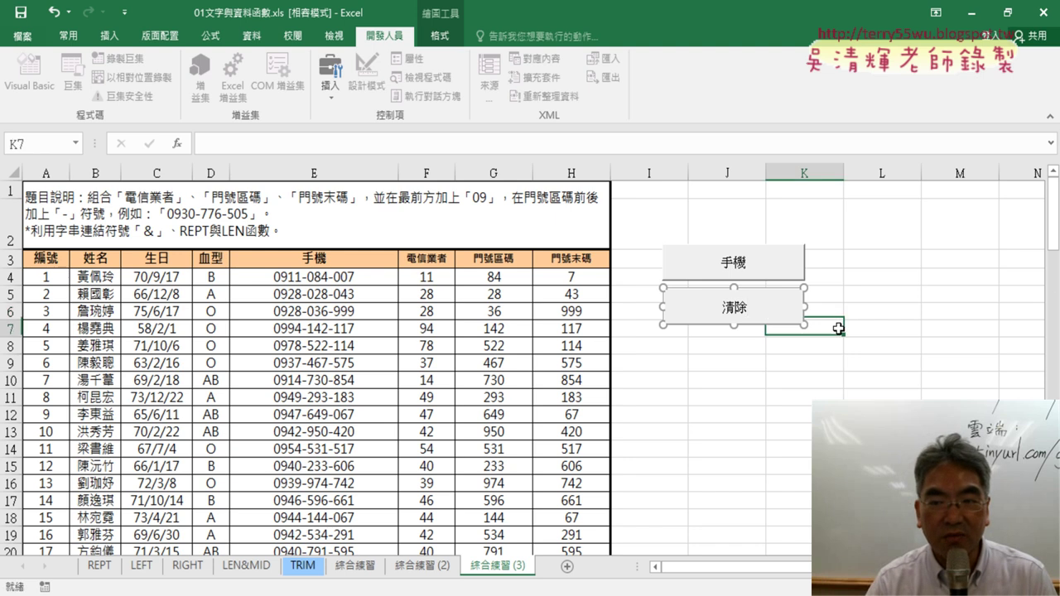
Test the buttons three times, clearing column E with 清除 and refilling it with 手機.
left_click(723, 313)
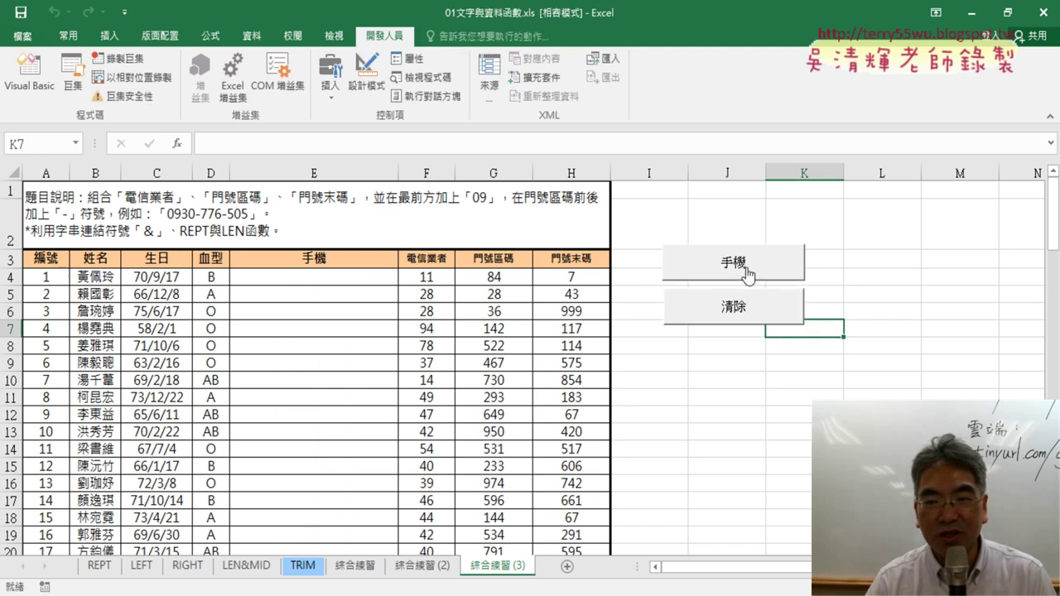
left_click(748, 274)
left_click(734, 306)
left_click(737, 266)
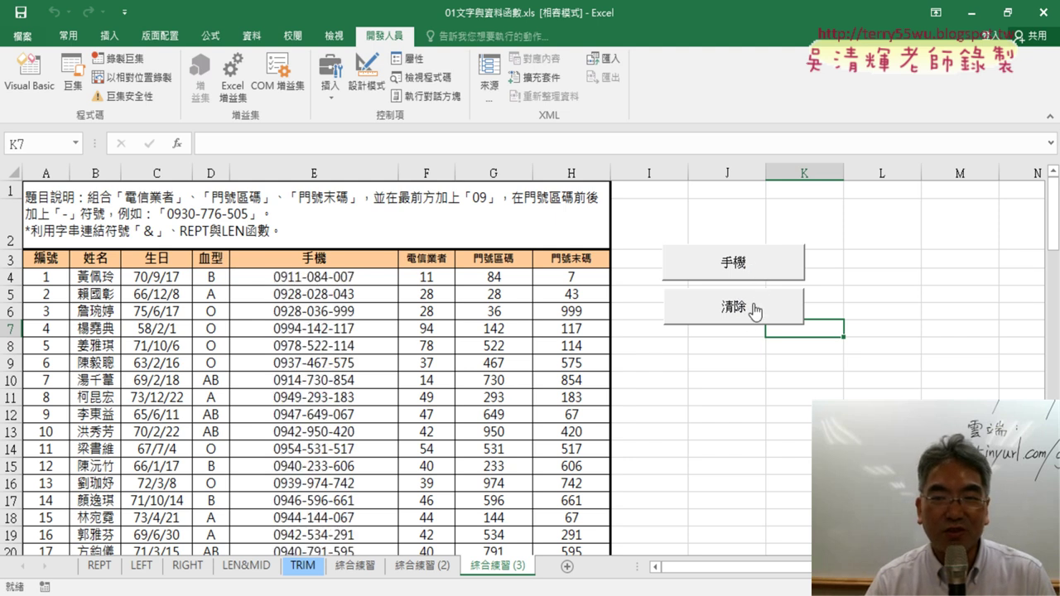
left_click(755, 310)
left_click(752, 267)
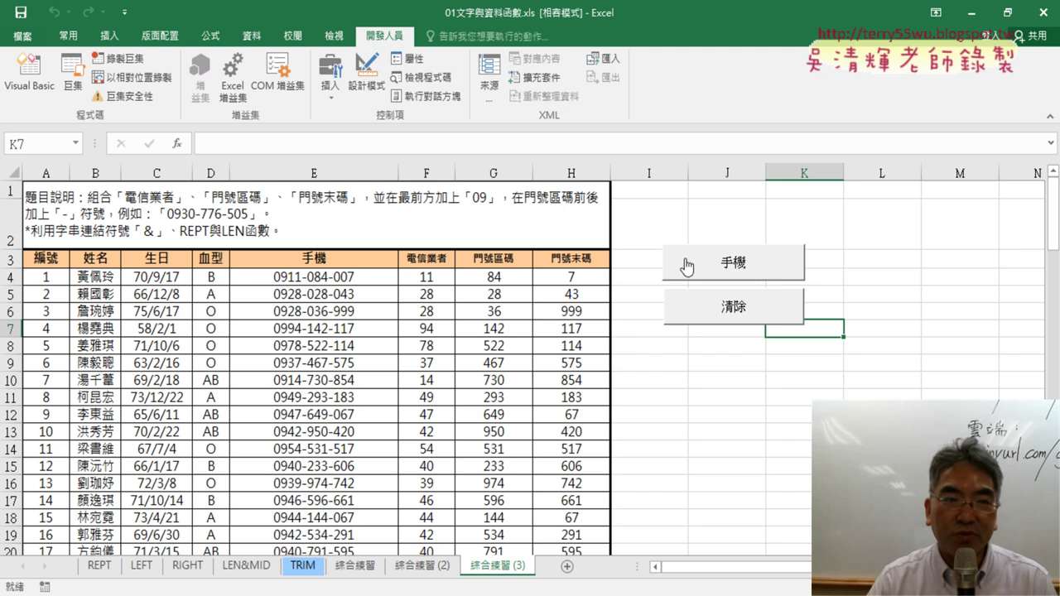
left_click(38, 83)
Review Module1's 手機函數 function, 手機 loop and 清除 Sub, and widen the project pane.
scroll(694, 318, "up", 3)
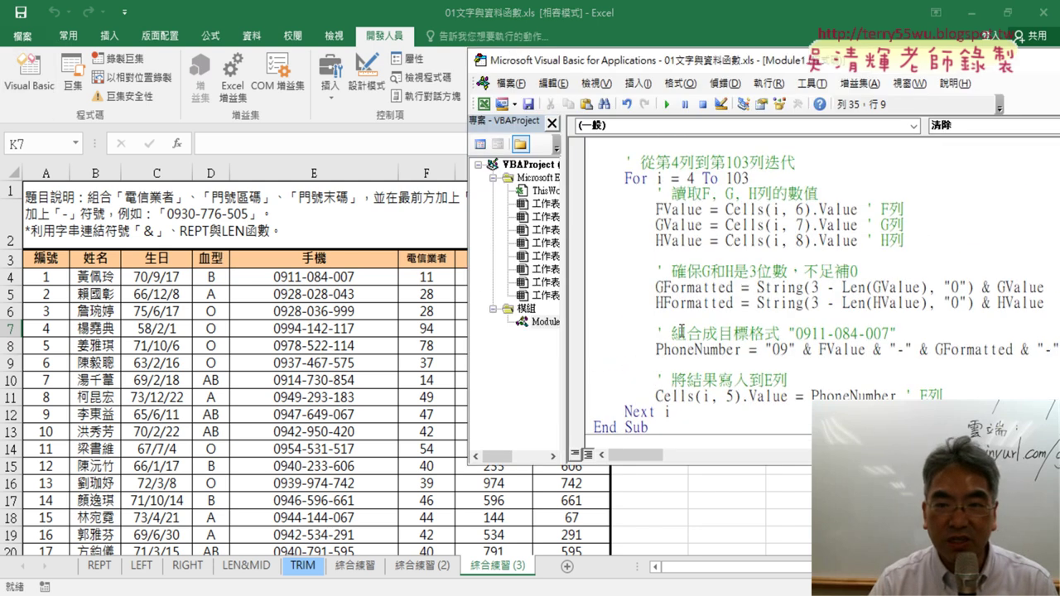
scroll(694, 318, "up", 5)
scroll(696, 292, "up", 1)
left_click(651, 181)
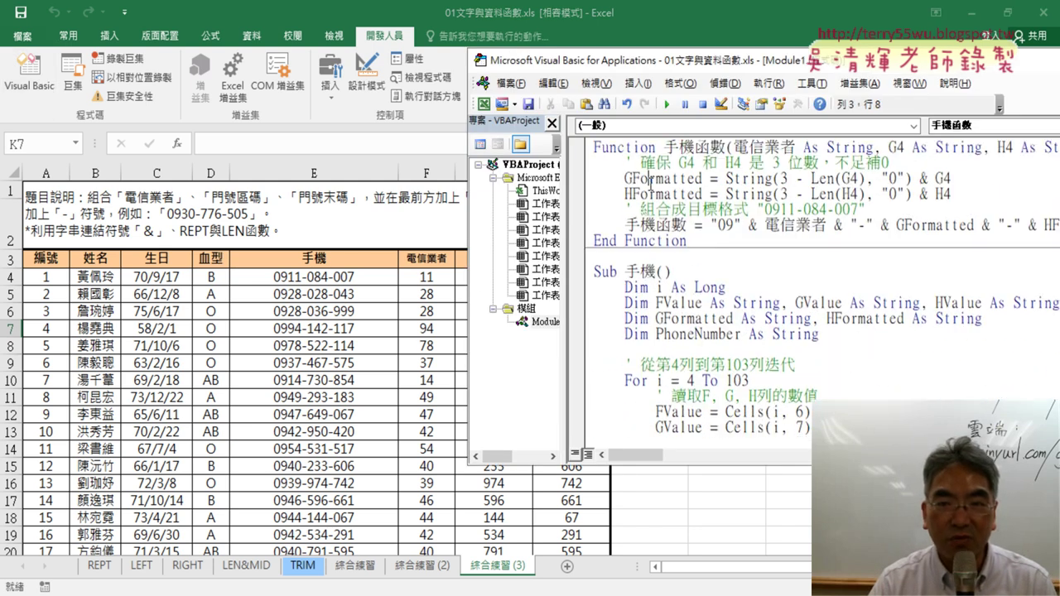
scroll(658, 222, "down", 4)
scroll(664, 320, "down", 2)
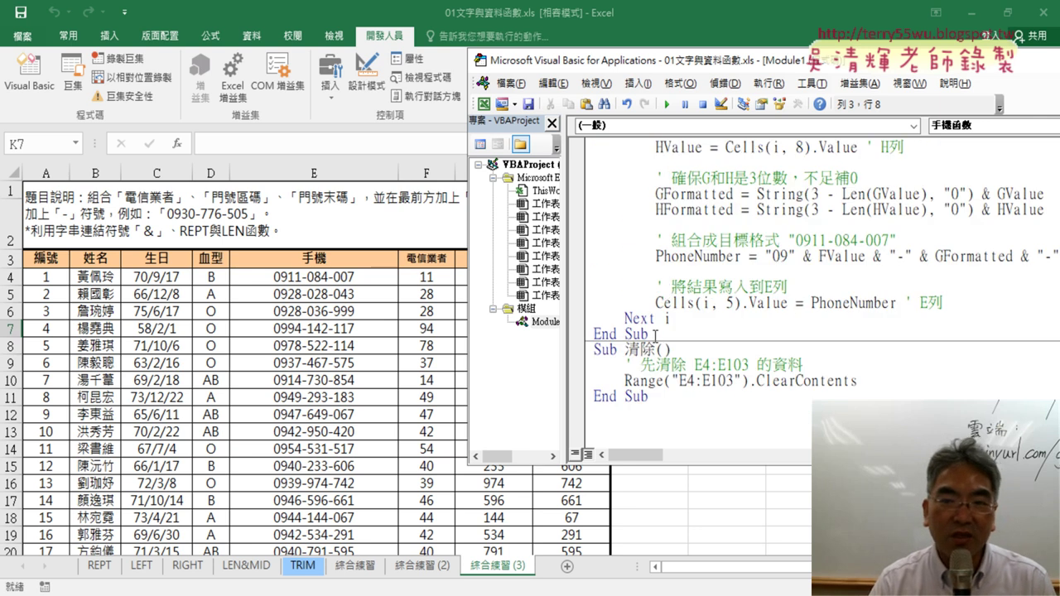
left_click(549, 323)
left_click_drag(563, 323, 603, 322)
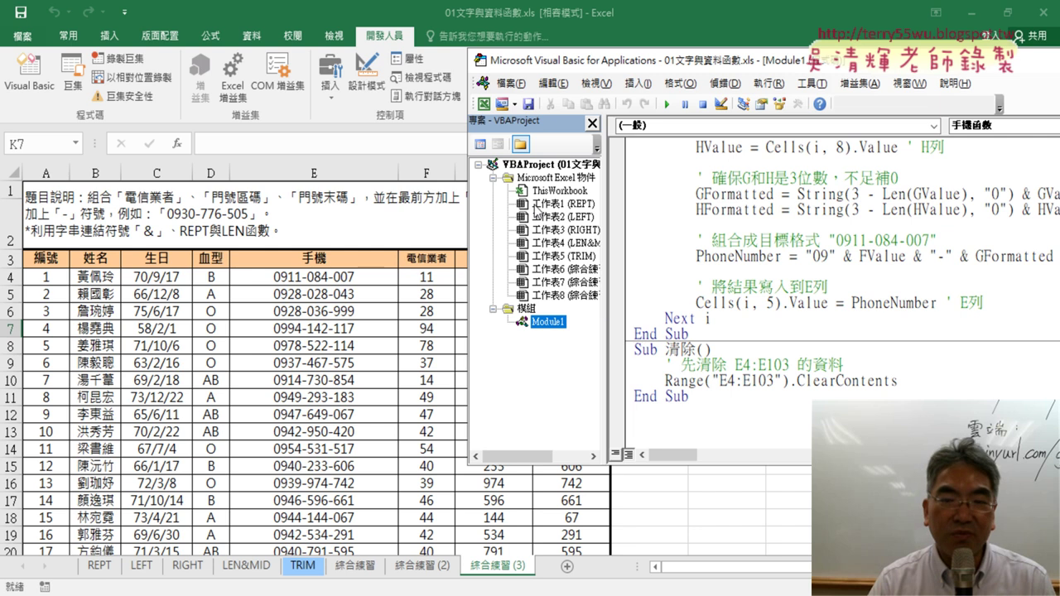
Save the workbook as 01文字與資料函數.xlsm with type Excel Macro-Enabled Workbook (*.xlsm).
left_click(23, 36)
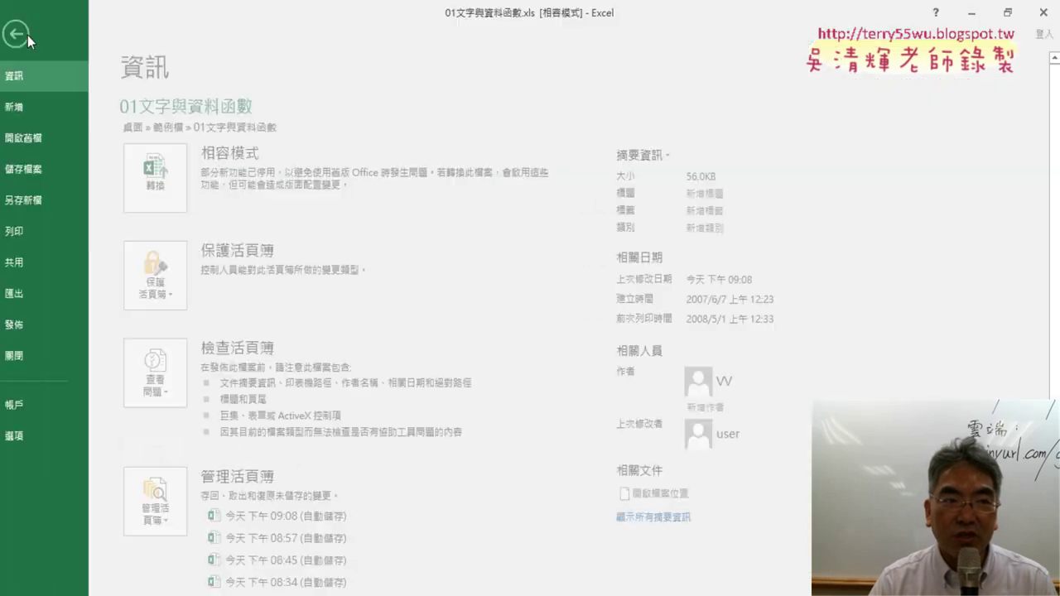
left_click(54, 199)
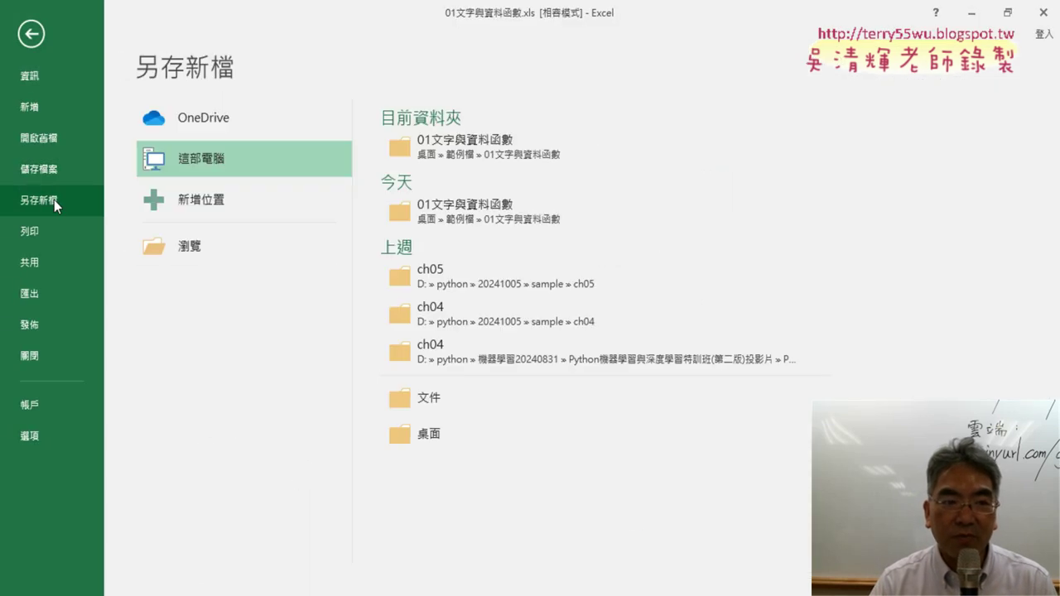
left_click(227, 246)
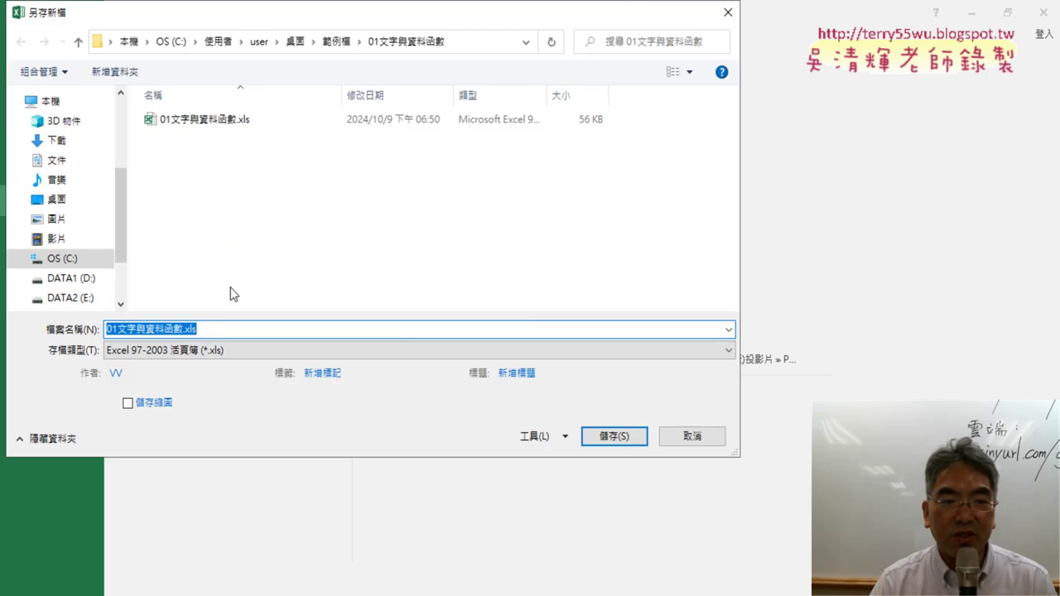
left_click(233, 350)
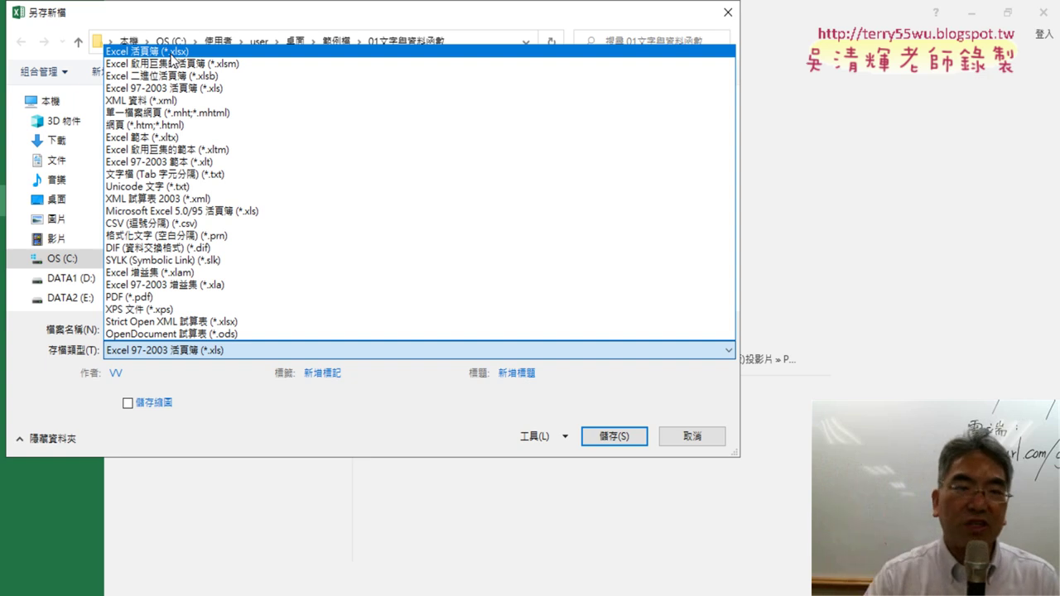
left_click(212, 63)
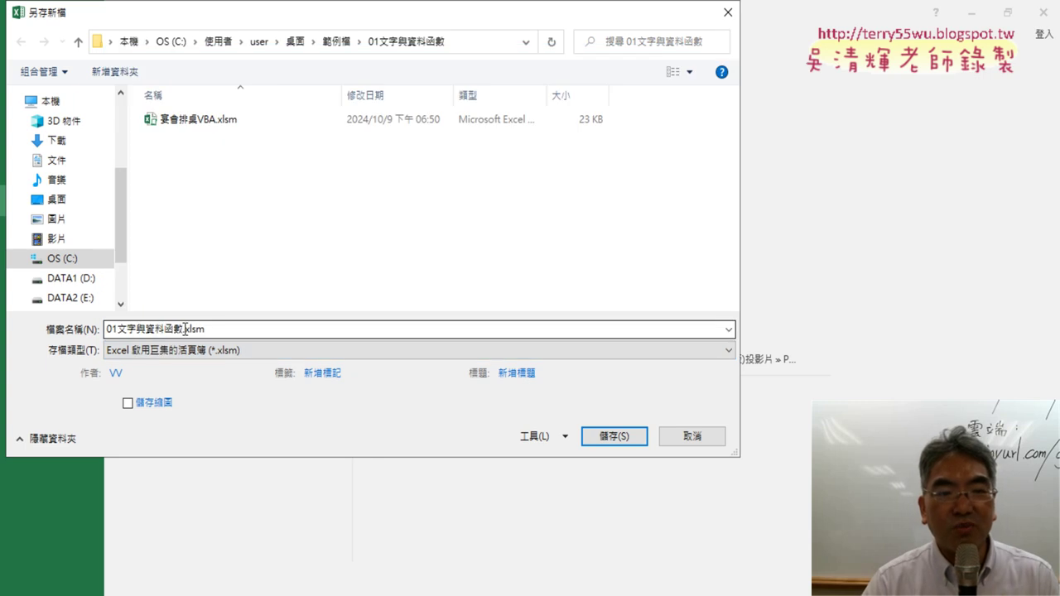
left_click(237, 329)
left_click(219, 329)
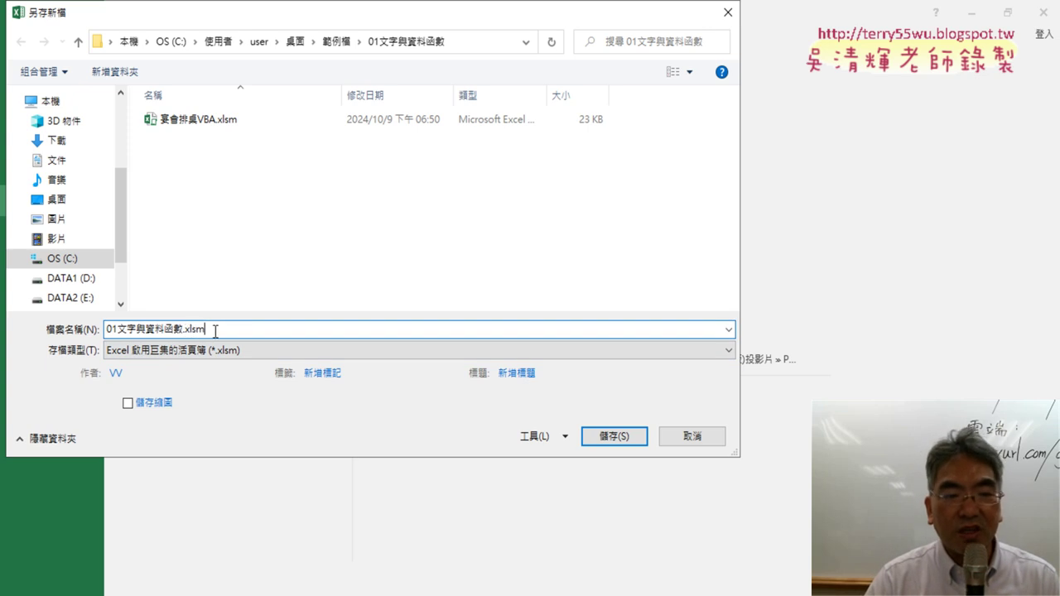
left_click(617, 435)
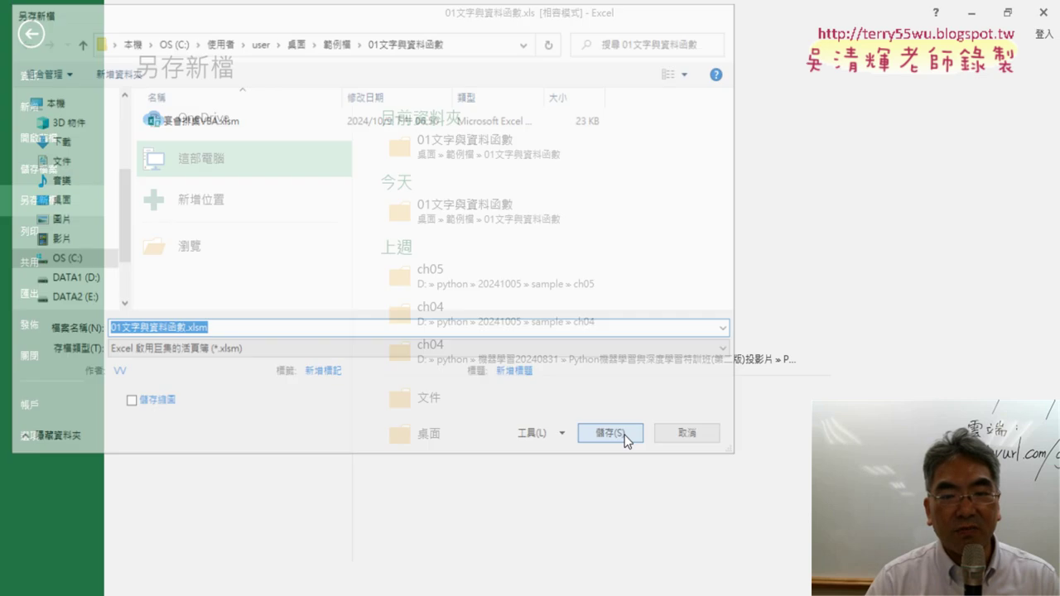
Close Excel and switch the Explorer folder view to Large icons.
left_click(1037, 14)
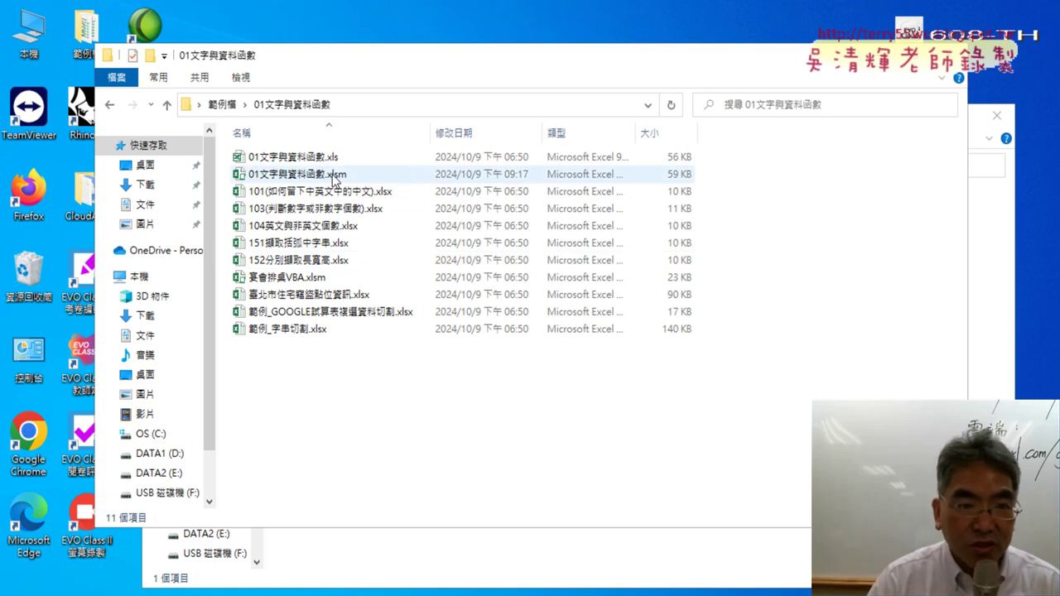
left_click(240, 79)
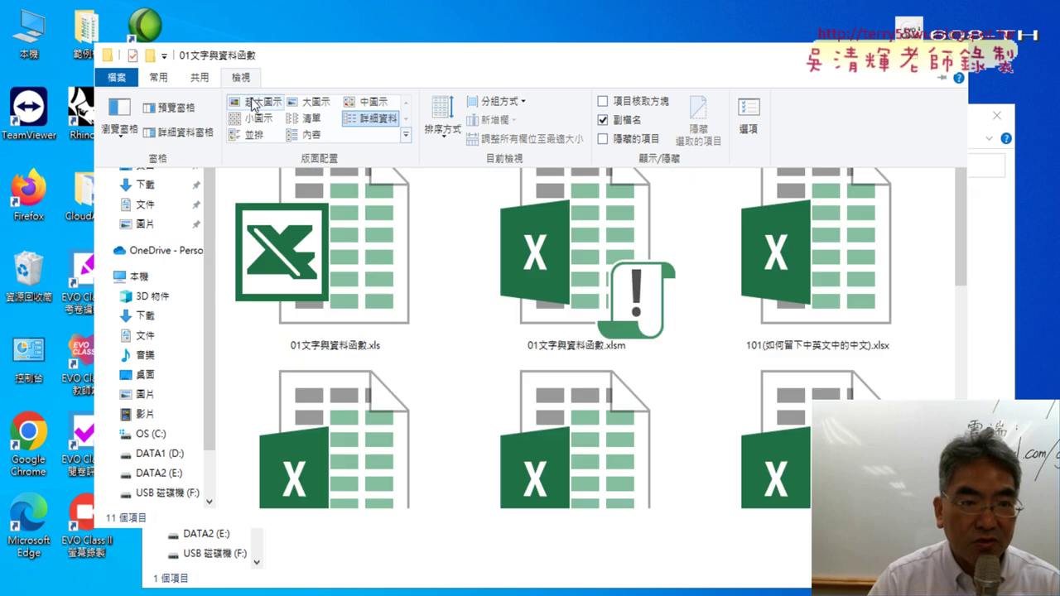
left_click(314, 101)
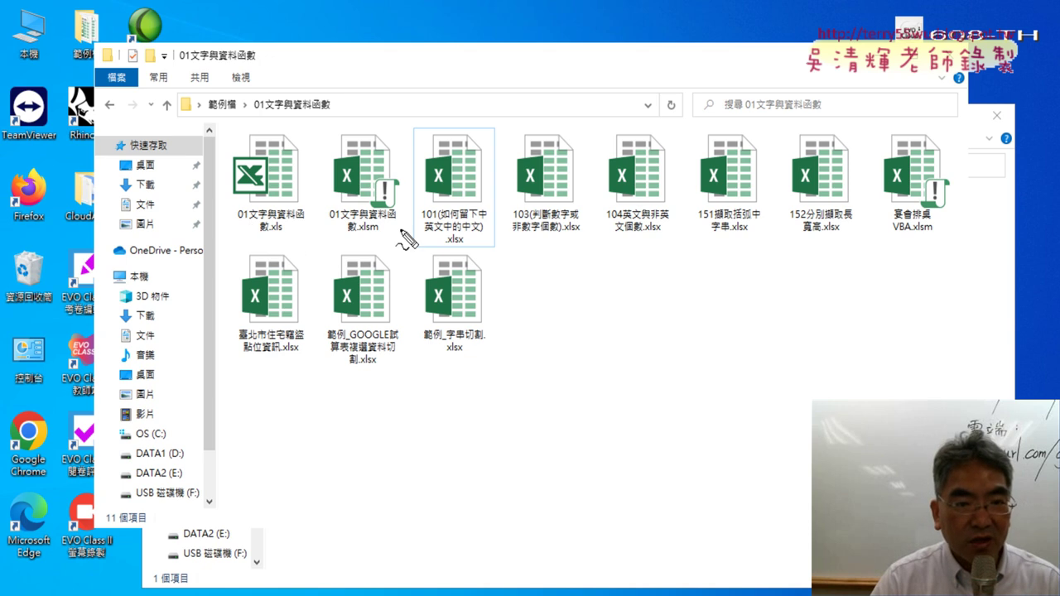
Highlight the new .xlsm icon and its exclamation badge, then open 01文字與資料函數.xlsm.
mouse_move(389, 246)
left_mouse_down()
mouse_move(410, 211)
mouse_move(389, 246)
mouse_move(381, 238)
left_mouse_up()
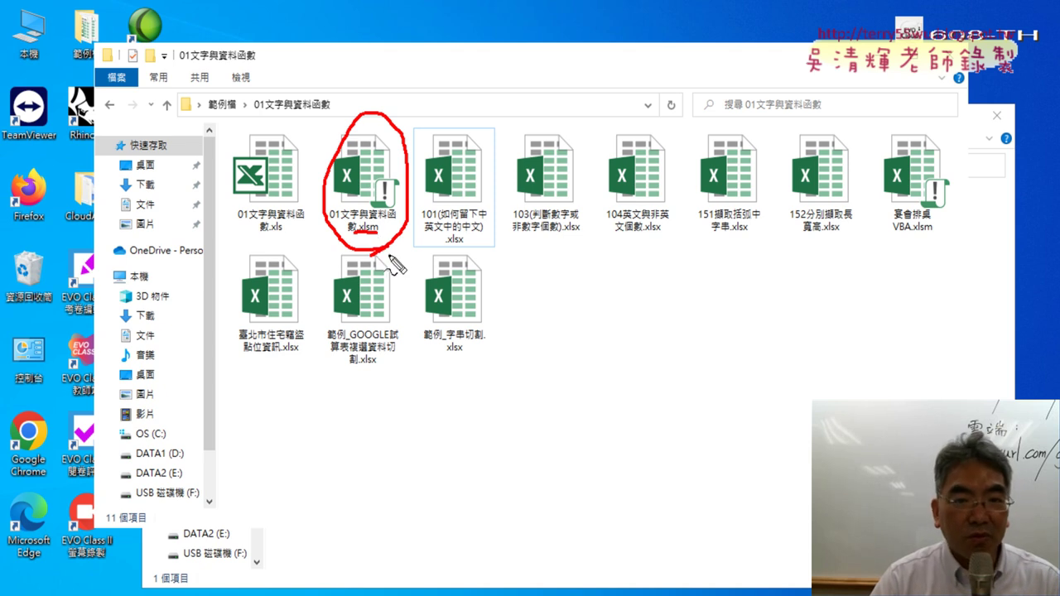
left_click_drag(363, 199, 391, 234)
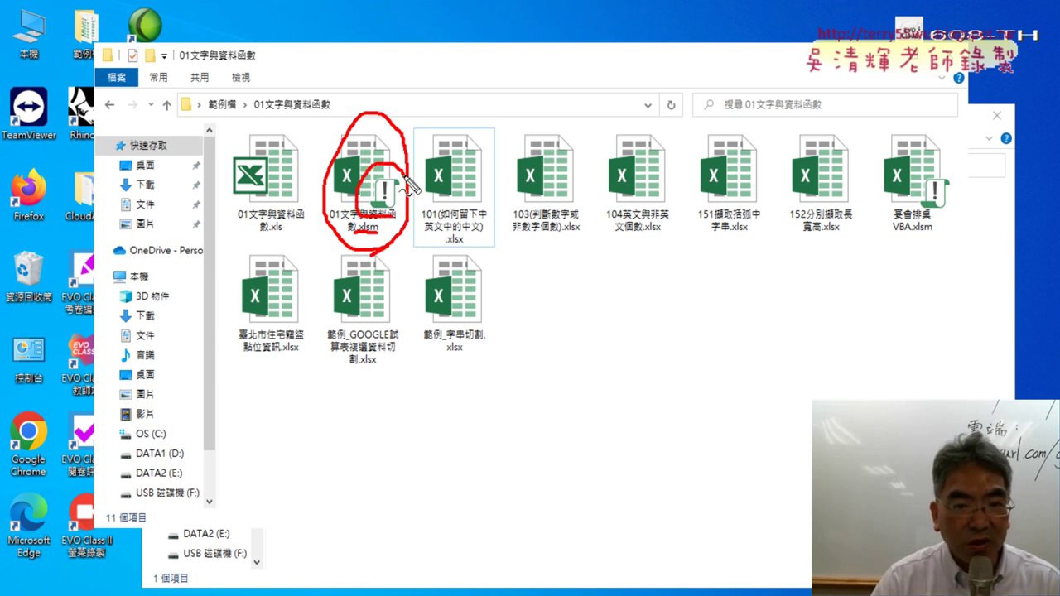
left_click_drag(363, 78, 404, 121)
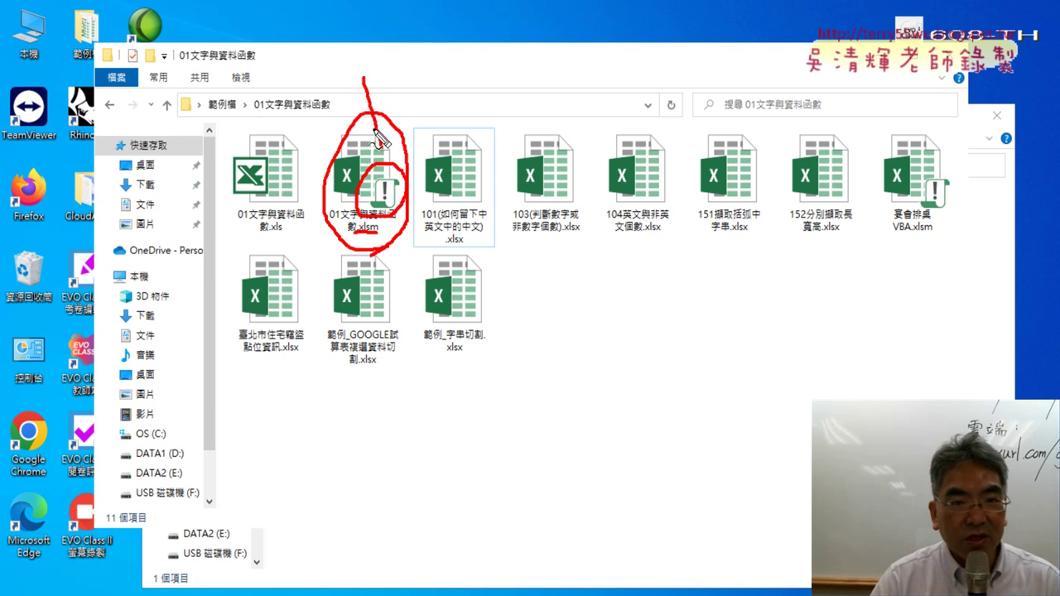
key("Escape")
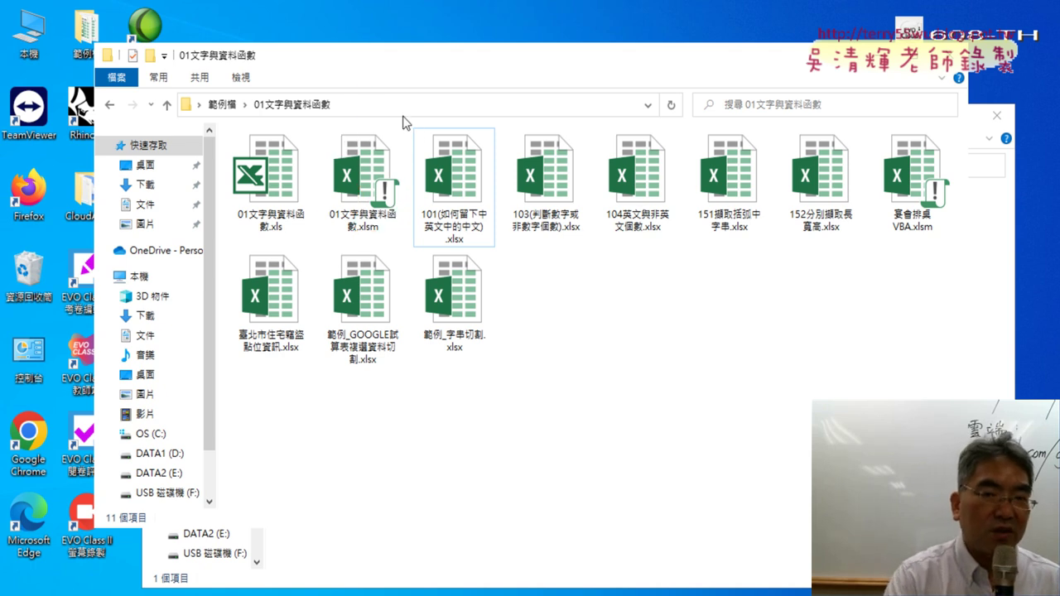
left_click(375, 215)
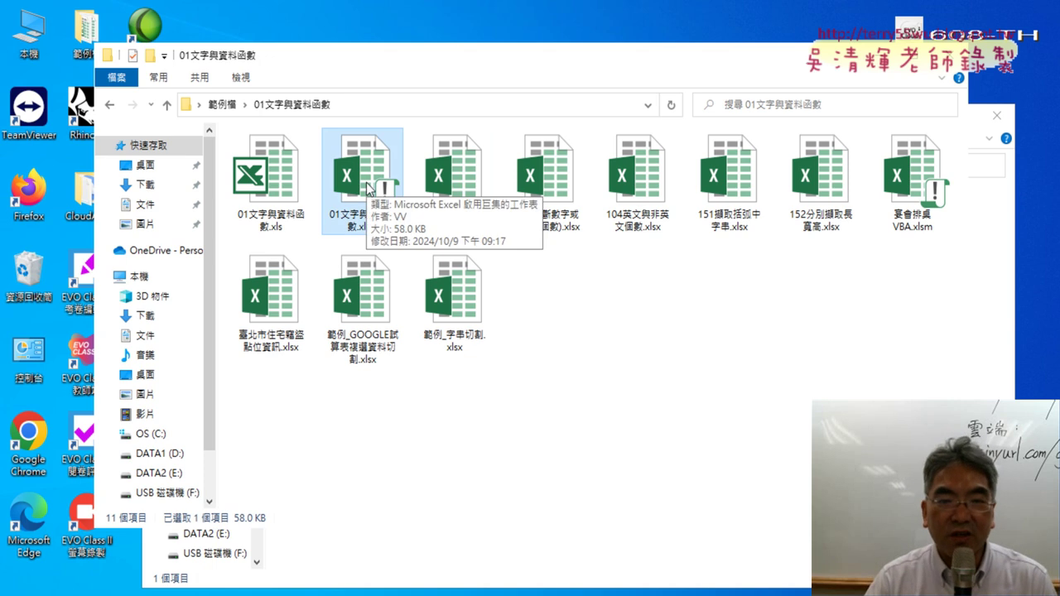
double_click(369, 189)
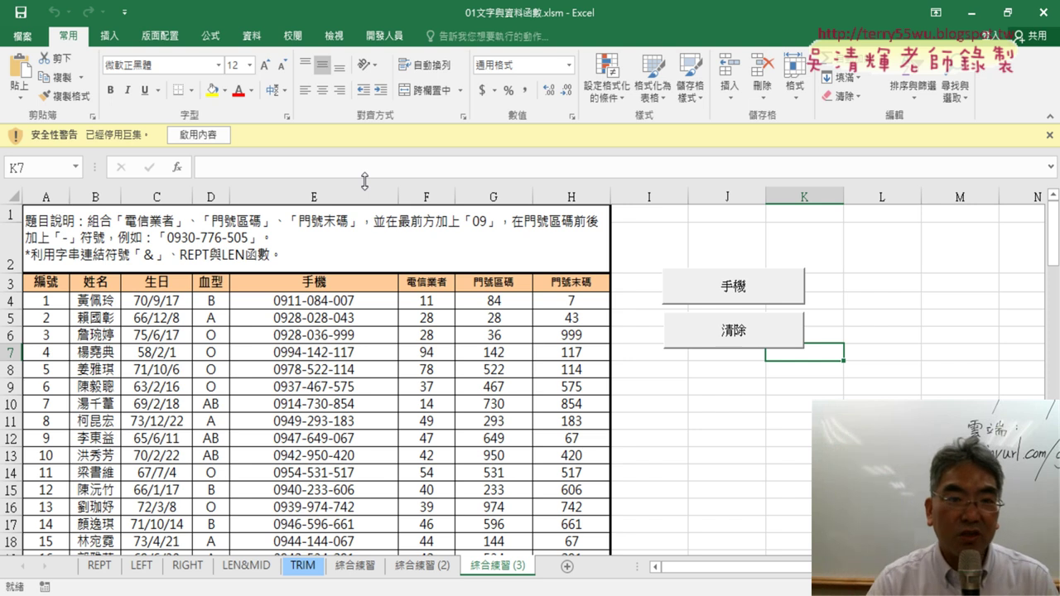
Enable Content after 清除 is blocked, then run 清除 and 手機 to refill column E phone numbers.
left_click(725, 333)
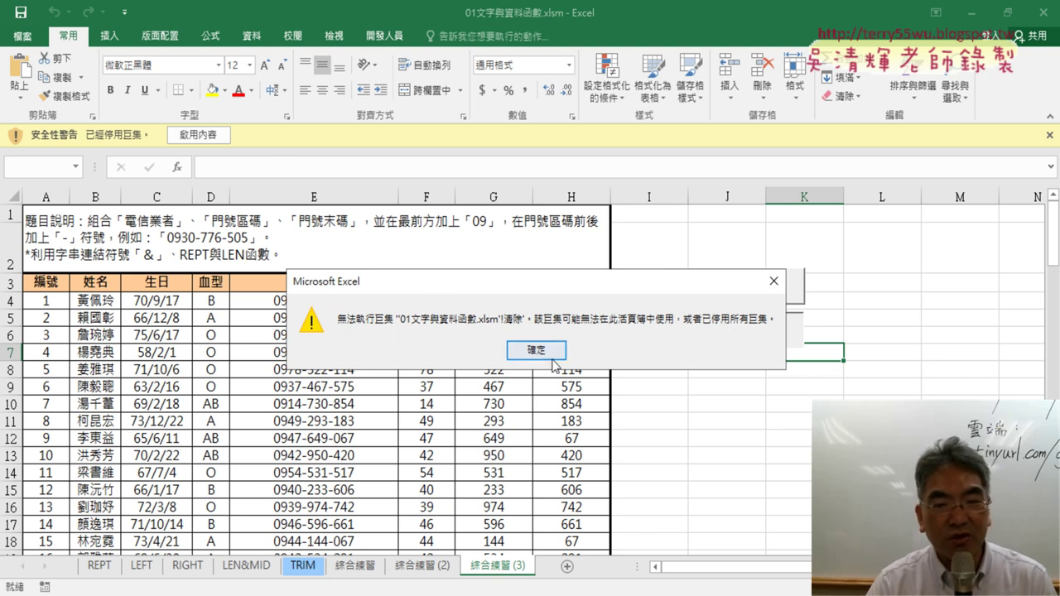
left_click(548, 354)
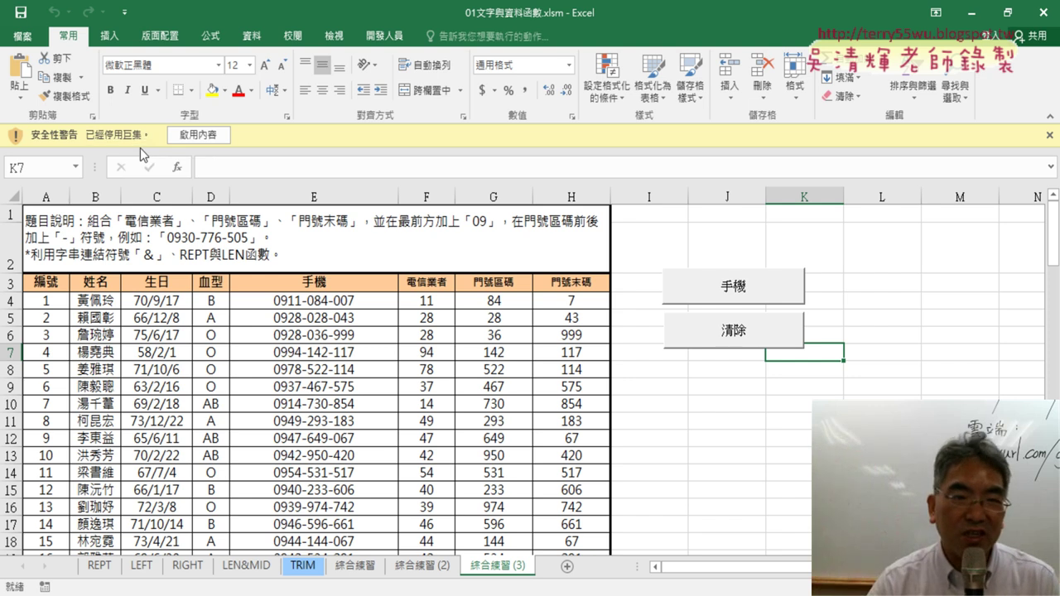
left_click(208, 139)
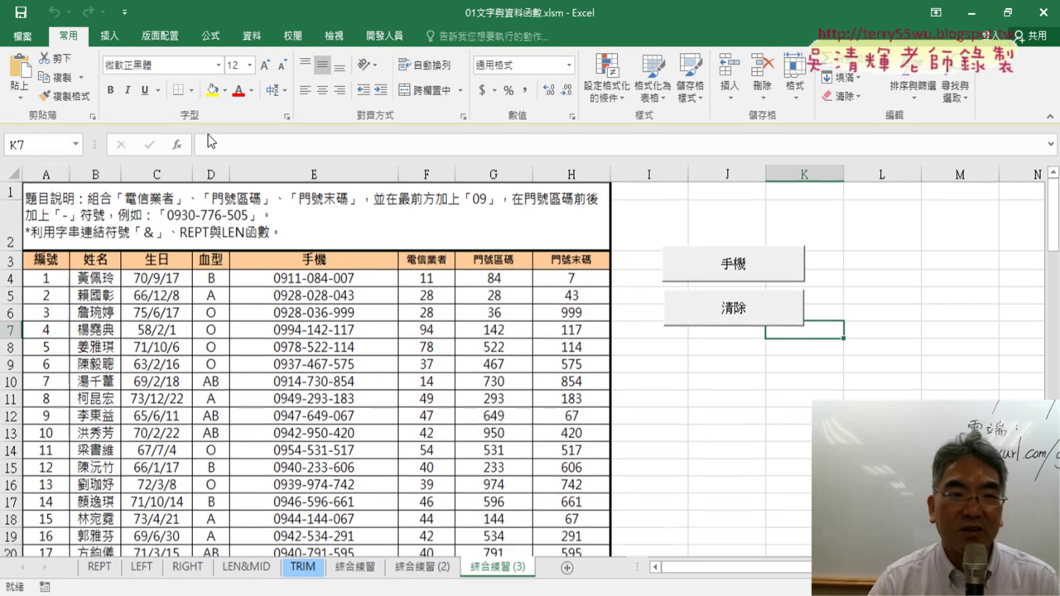
left_click(756, 315)
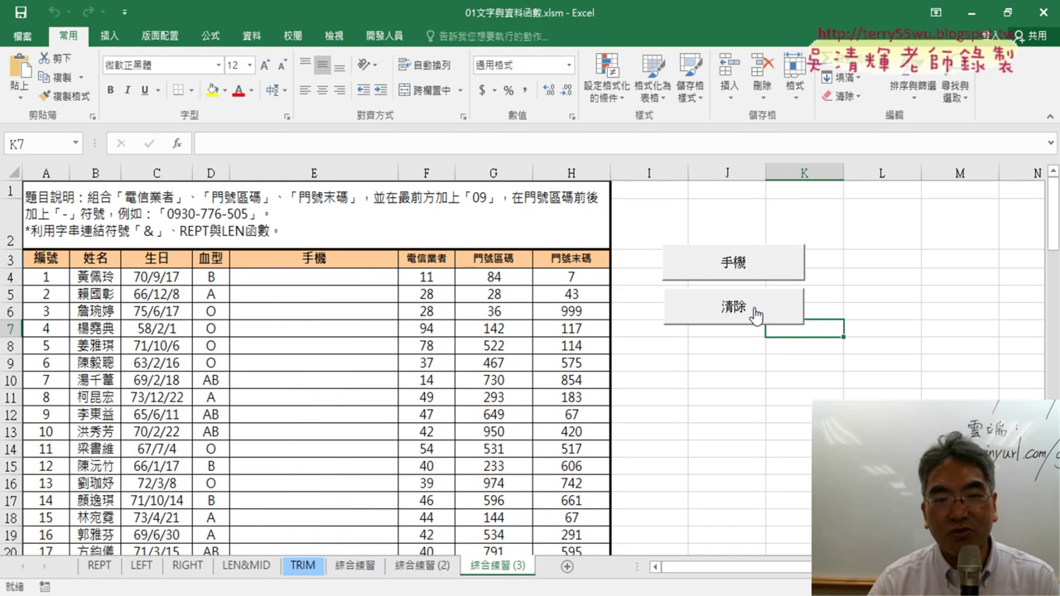
left_click(762, 278)
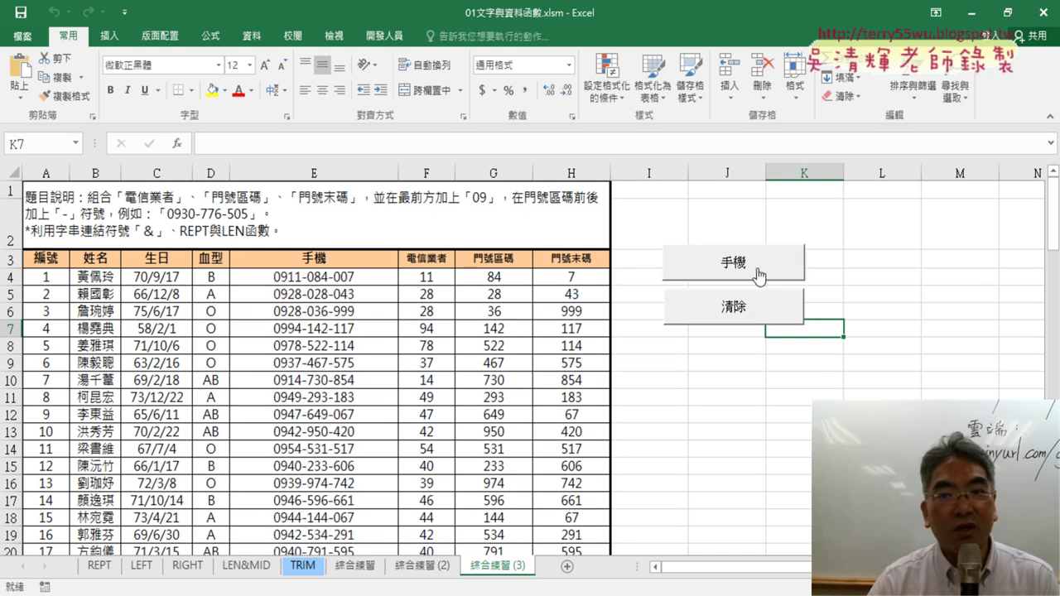
Close Excel saving changes, then reopen 01文字與資料函數.xlsm.
left_click(1045, 18)
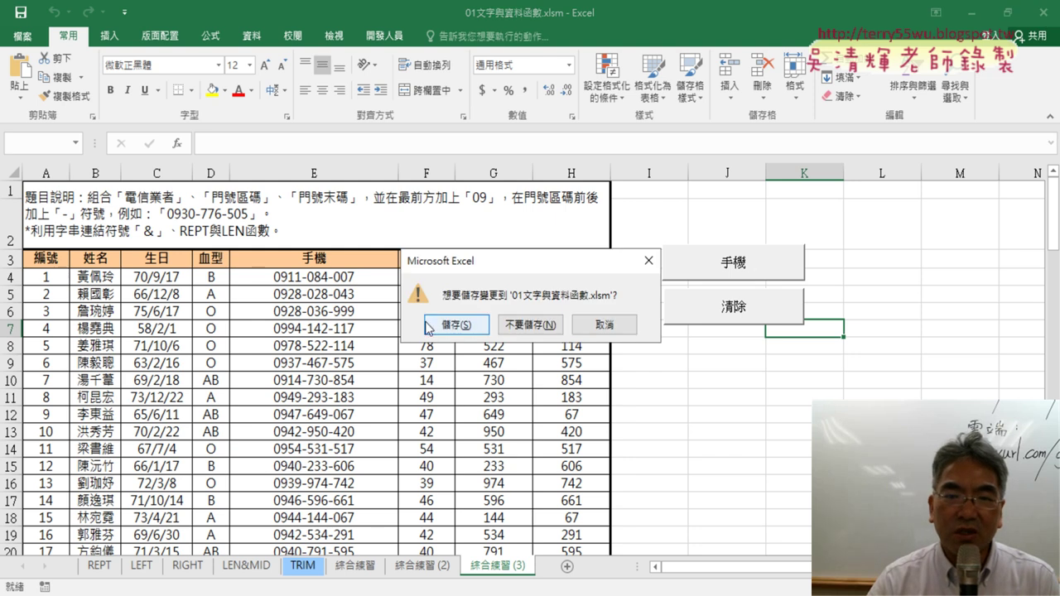
left_click(428, 324)
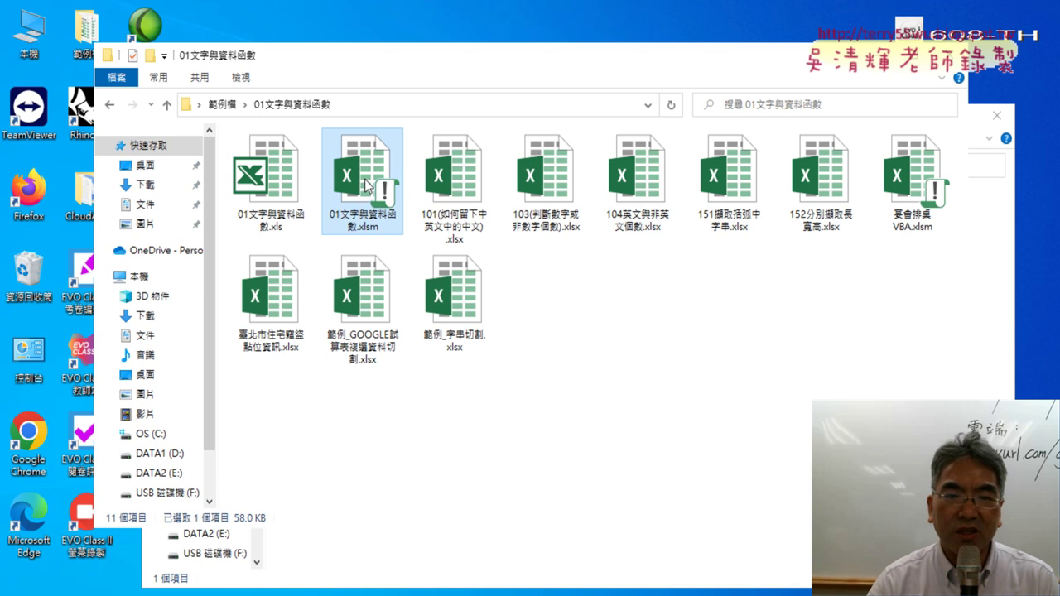
double_click(364, 179)
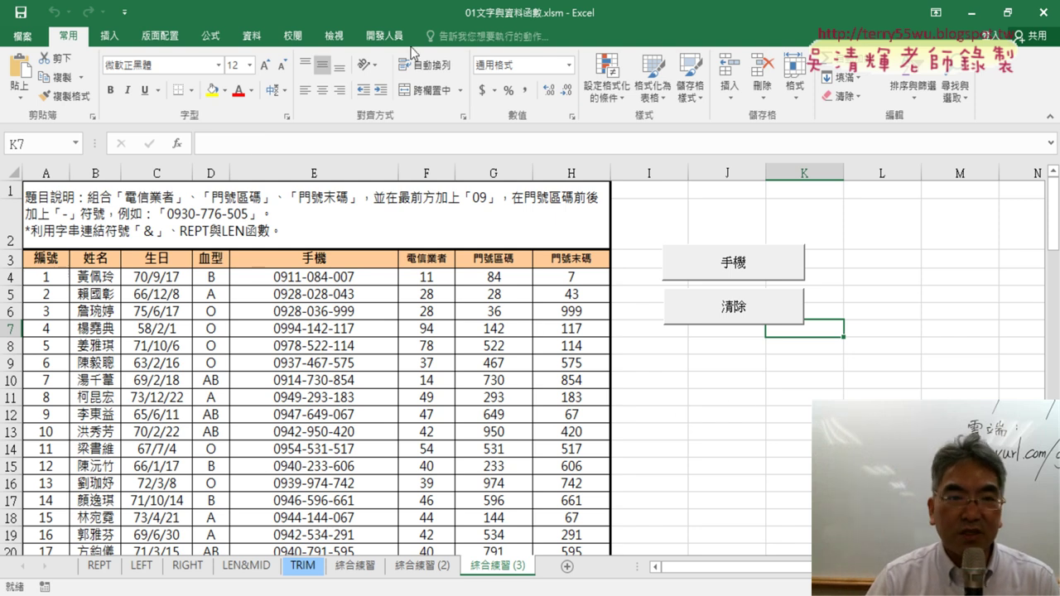
Open the Visual Basic editor from Developer and check the Insert controls list without inserting.
left_click(384, 36)
left_click(29, 73)
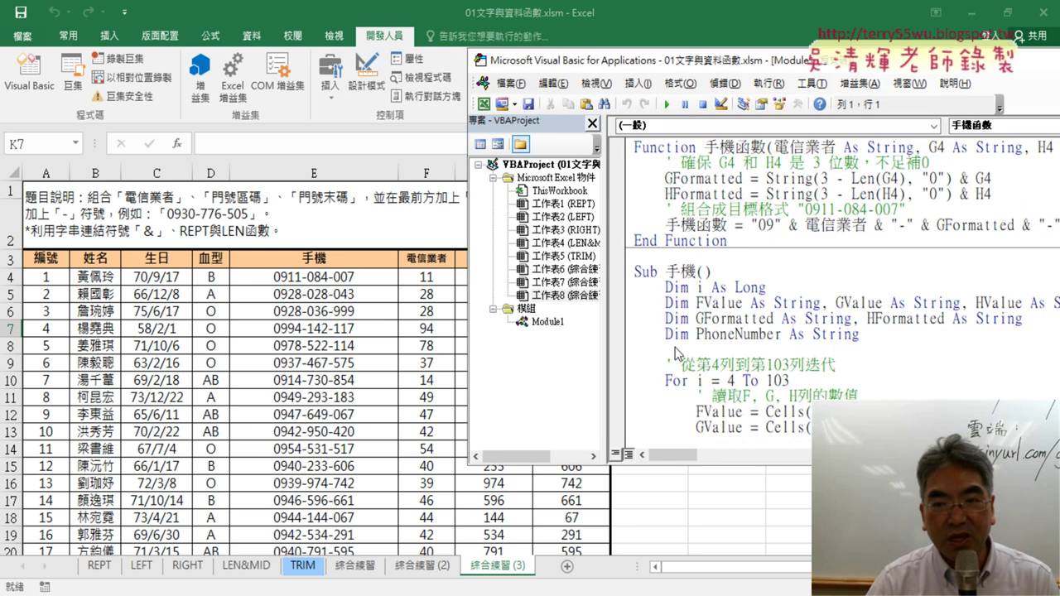
left_click(331, 79)
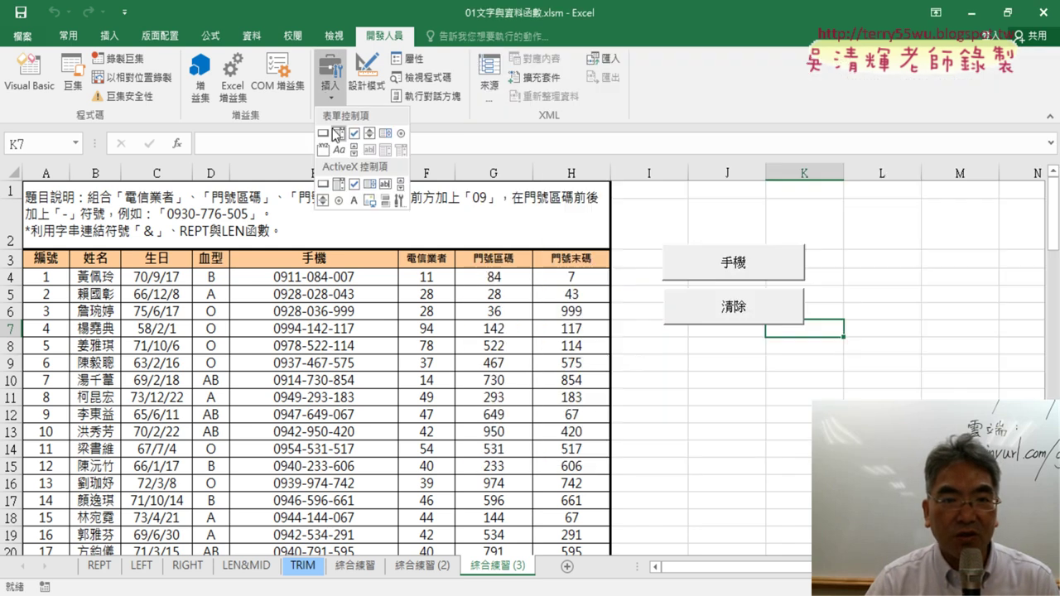
left_click(726, 375)
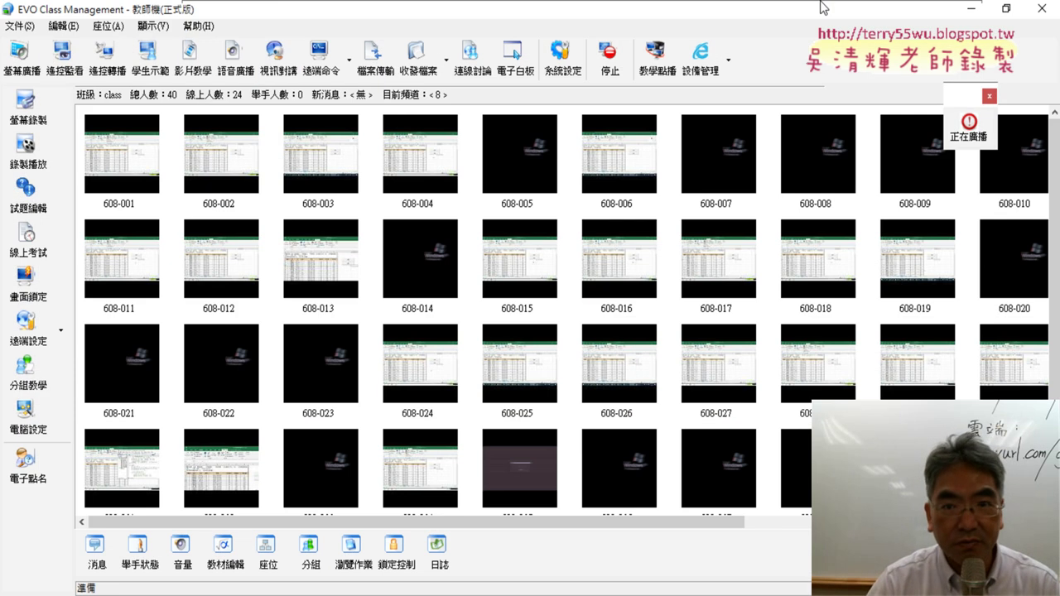
mouse_move(833, 8)
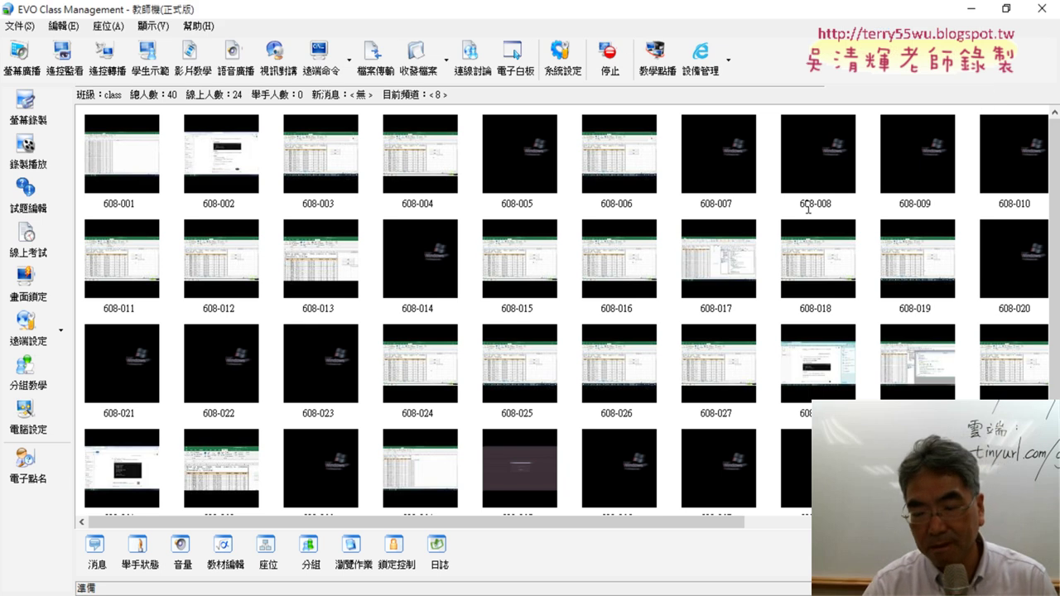